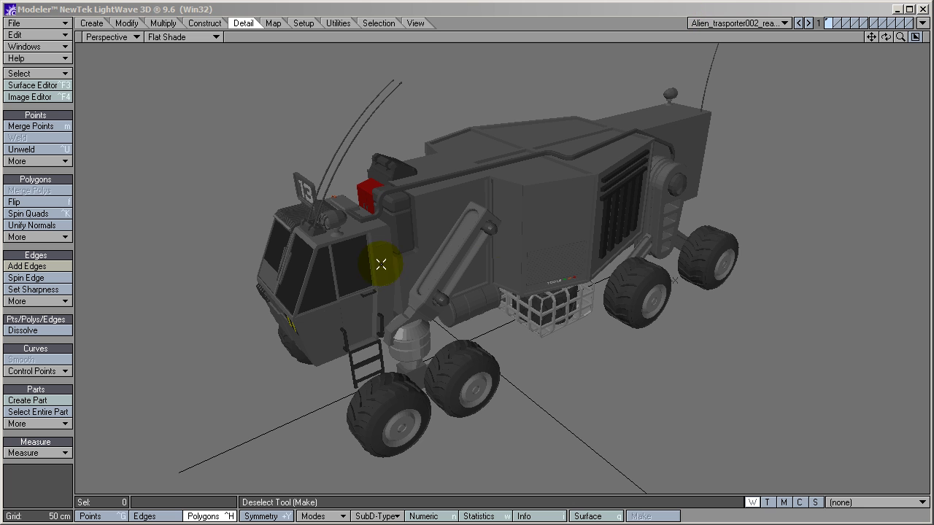
- Orbit and zoom around the current vehicle to inspect its side panel and three-quarter views
left_click_drag(886, 37, 229, 77)
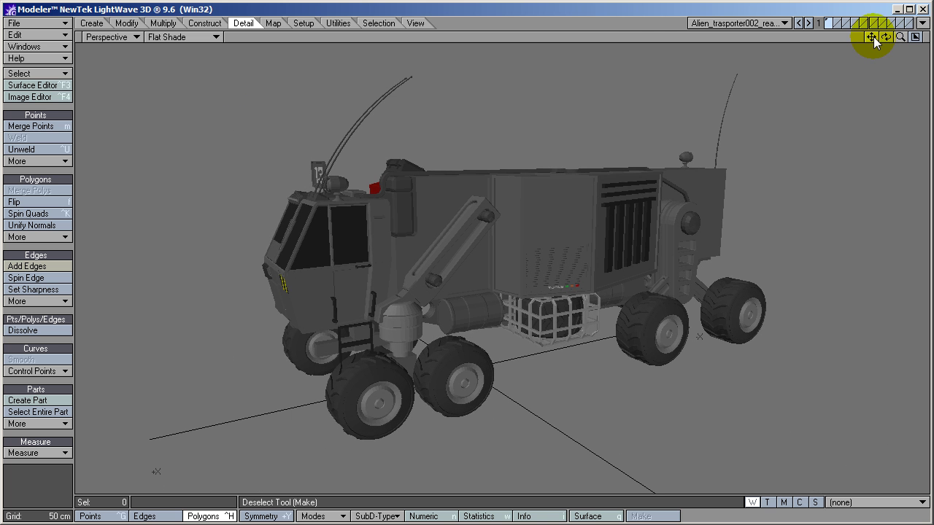
left_click_drag(881, 37, 229, 76)
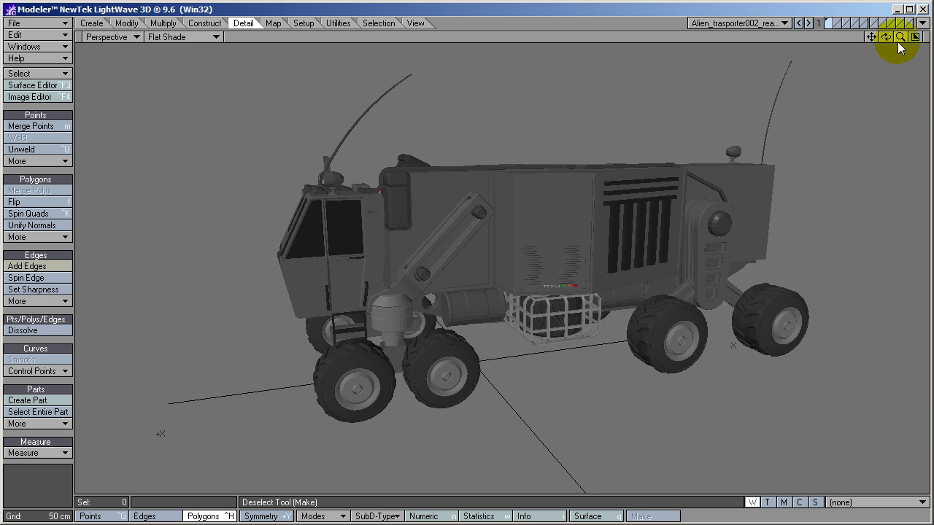
left_click_drag(900, 37, 657, 282)
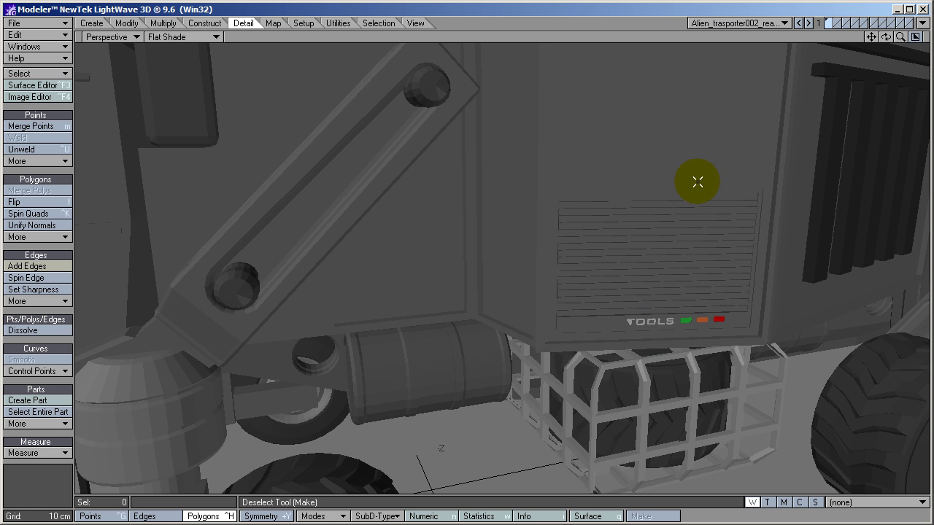
left_click_drag(900, 38, 229, 72)
left_click_drag(884, 38, 231, 77)
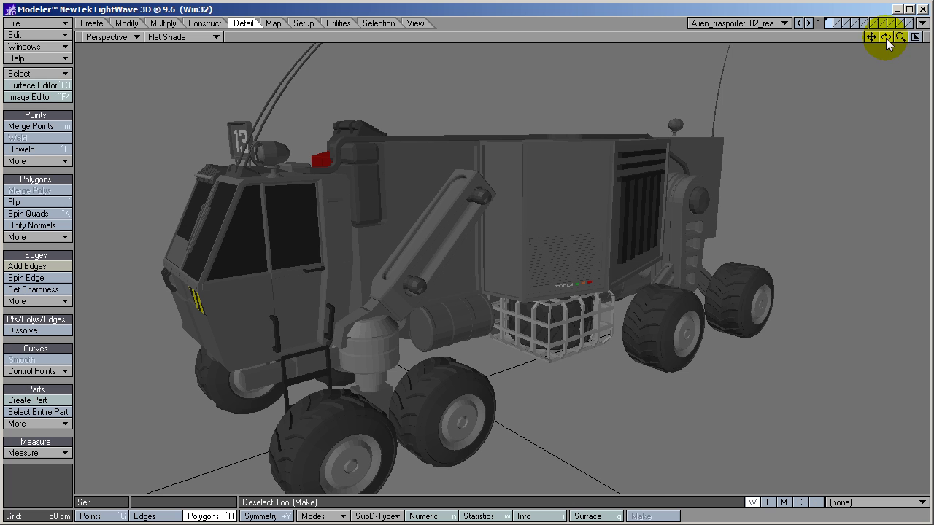
left_click_drag(903, 43, 229, 78)
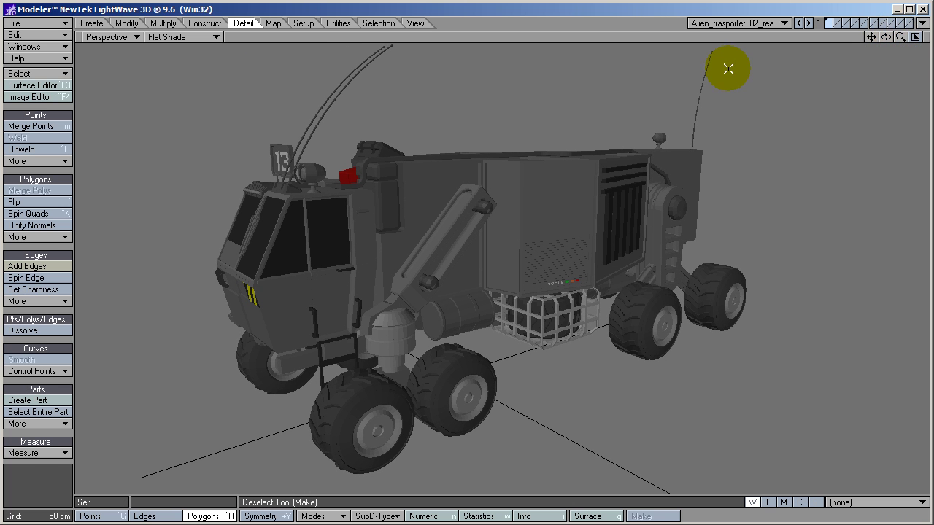
- Switch to the transporter_ifw2_001 lander, zoom out to fit it, and orbit it from higher angles
left_click(734, 24)
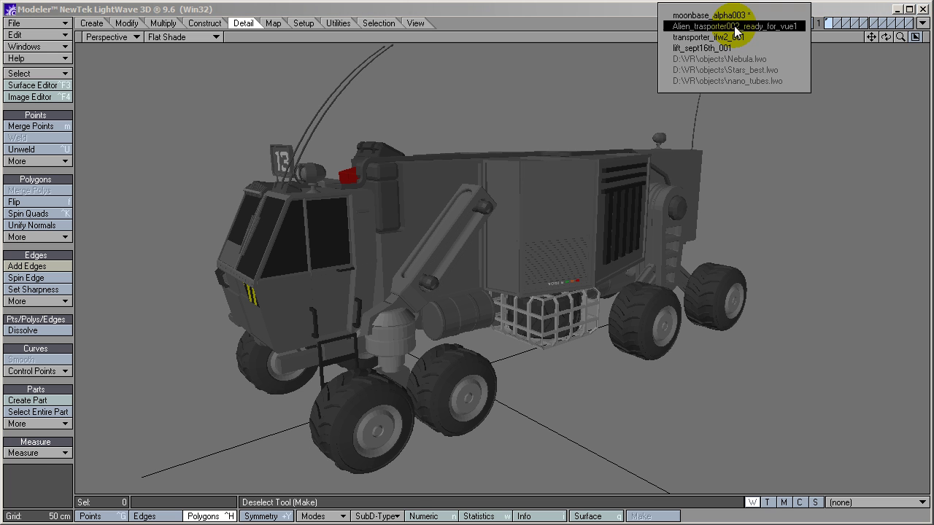
left_click(691, 36)
mouse_move(900, 36)
left_mouse_down()
mouse_move(223, 77)
mouse_move(881, 37)
mouse_move(229, 78)
mouse_move(885, 45)
mouse_move(229, 77)
left_mouse_up()
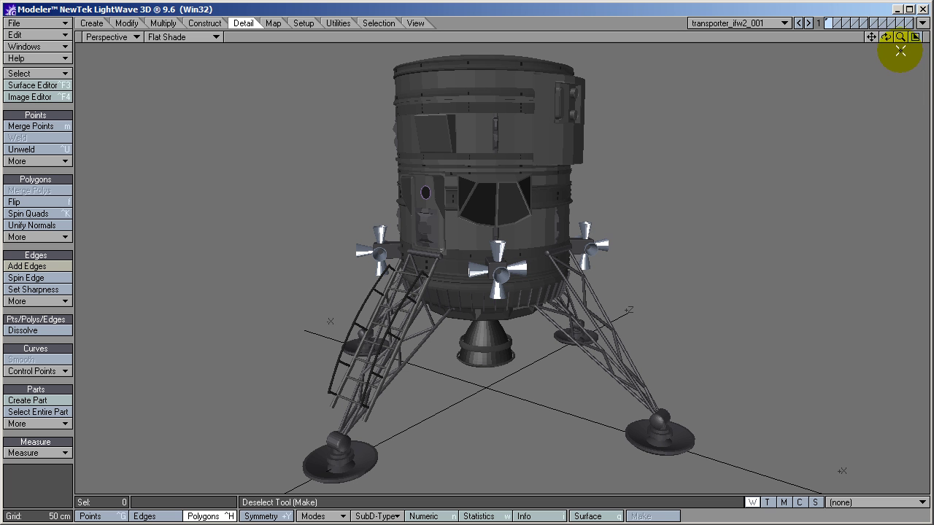
left_click_drag(885, 36, 229, 76)
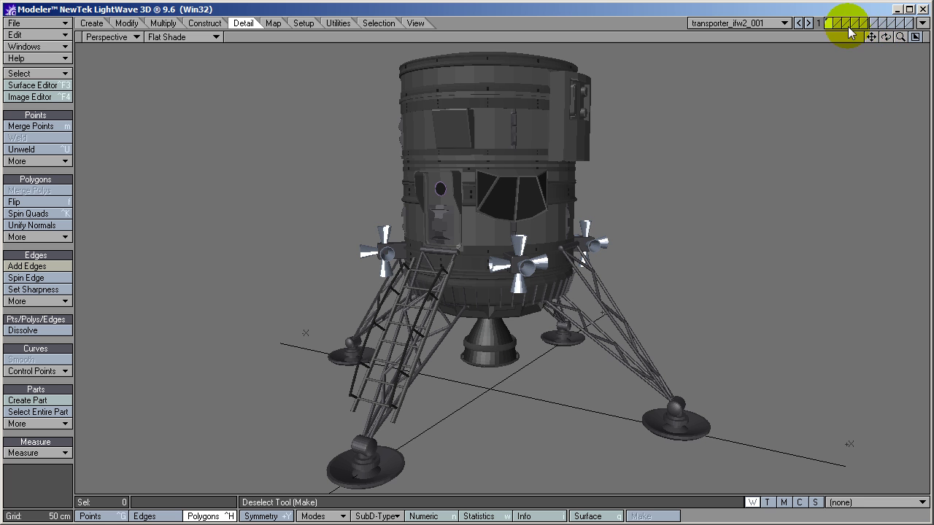
left_click_drag(902, 38, 228, 76)
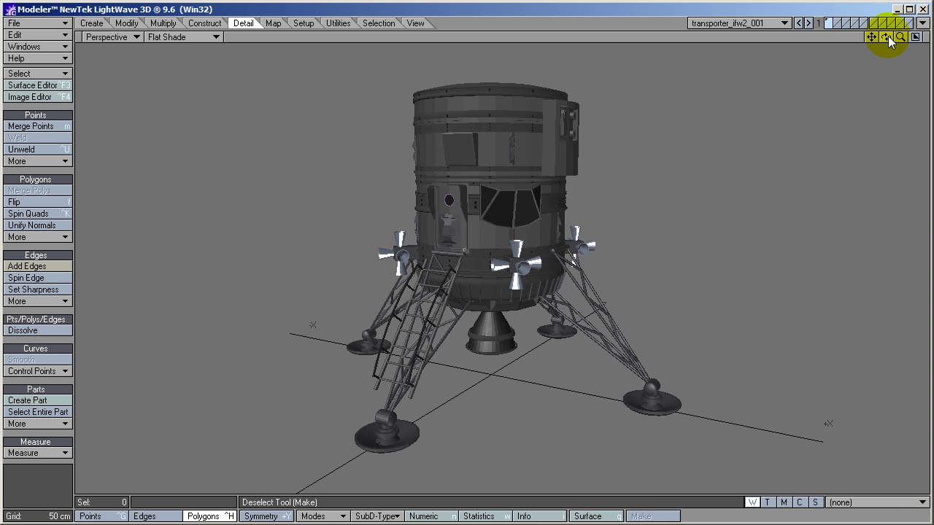
left_click_drag(886, 37, 229, 77)
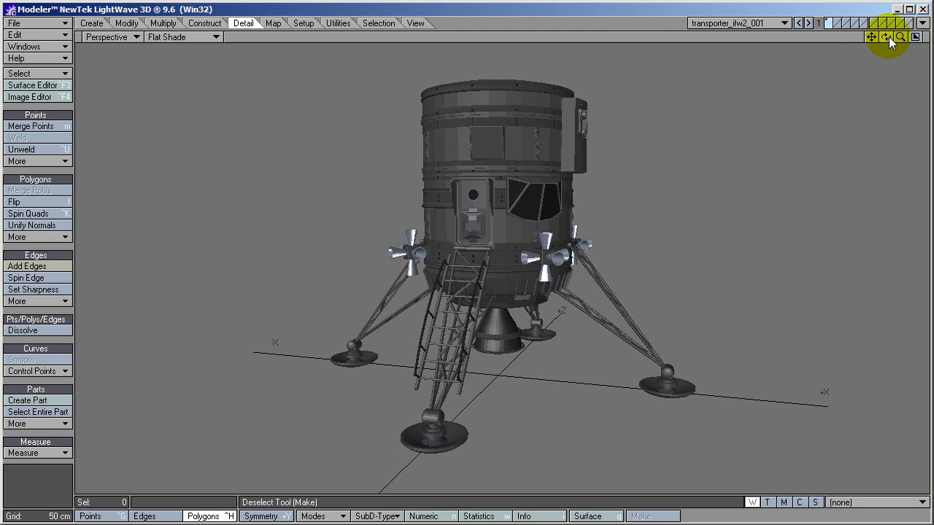
mouse_move(885, 36)
left_mouse_down()
mouse_move(225, 77)
mouse_move(885, 36)
left_mouse_up()
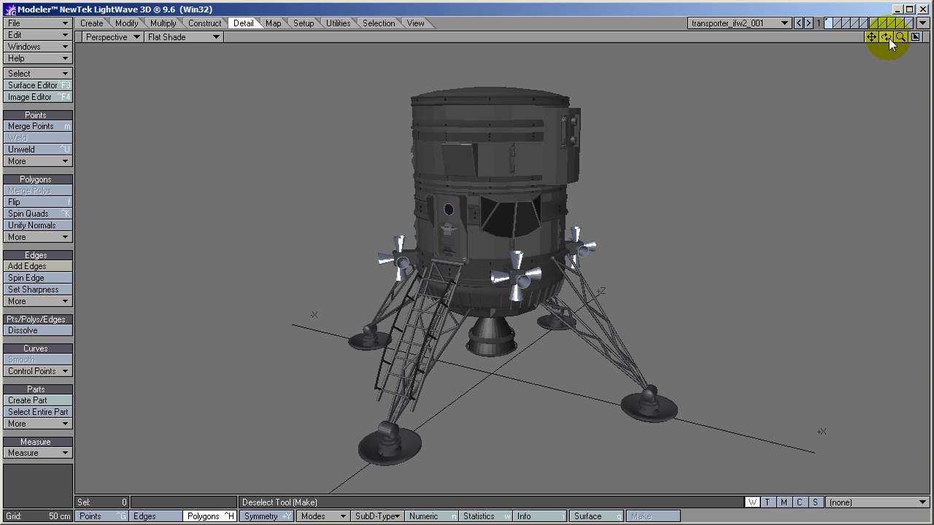
- Change the viewport from Flat Shade to Texture and orbit the textured lander
left_click(183, 37)
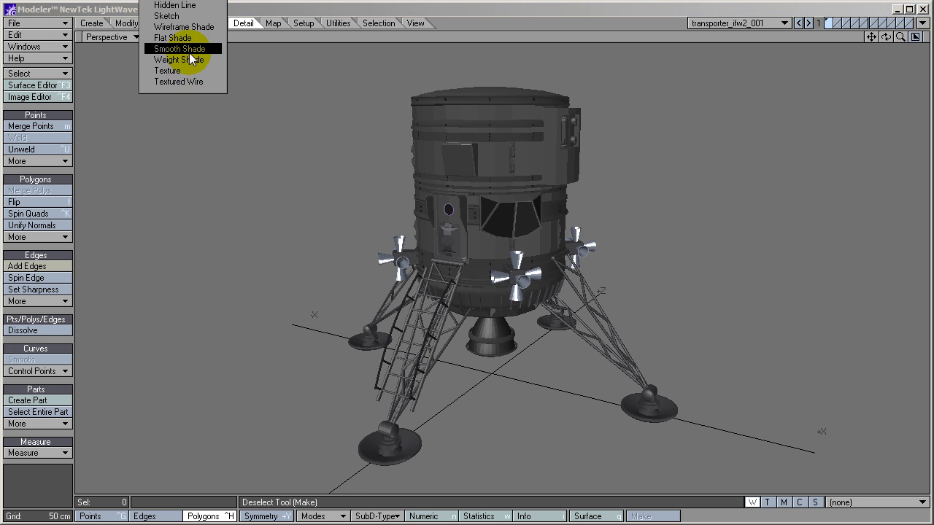
left_click(196, 70)
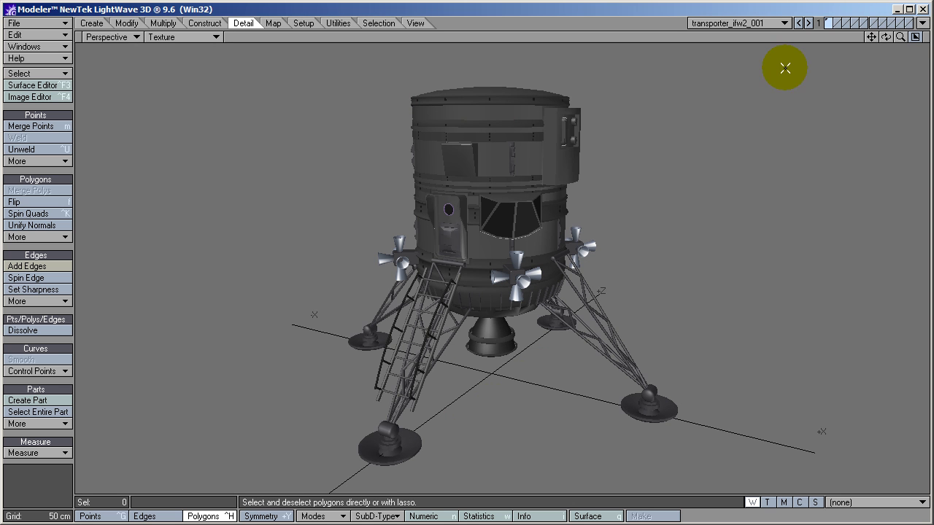
left_click_drag(885, 37, 229, 78)
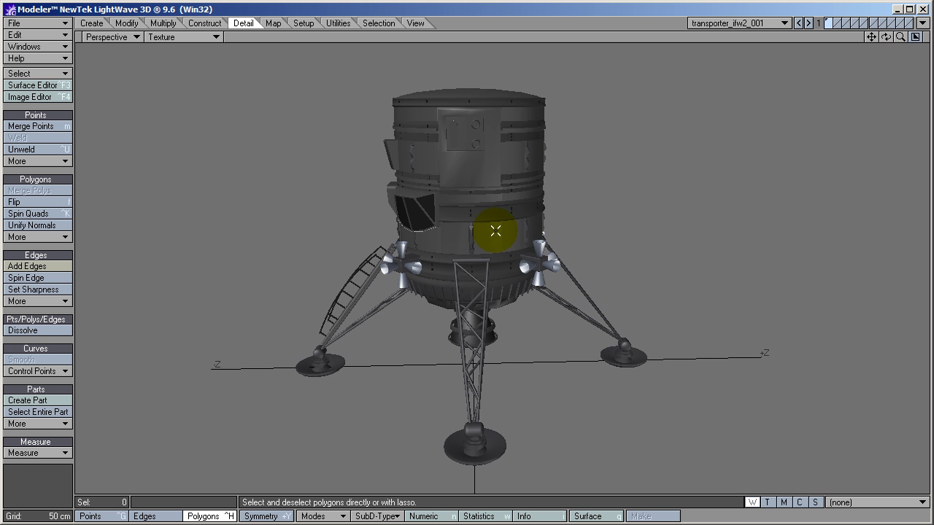
left_click_drag(886, 36, 229, 78)
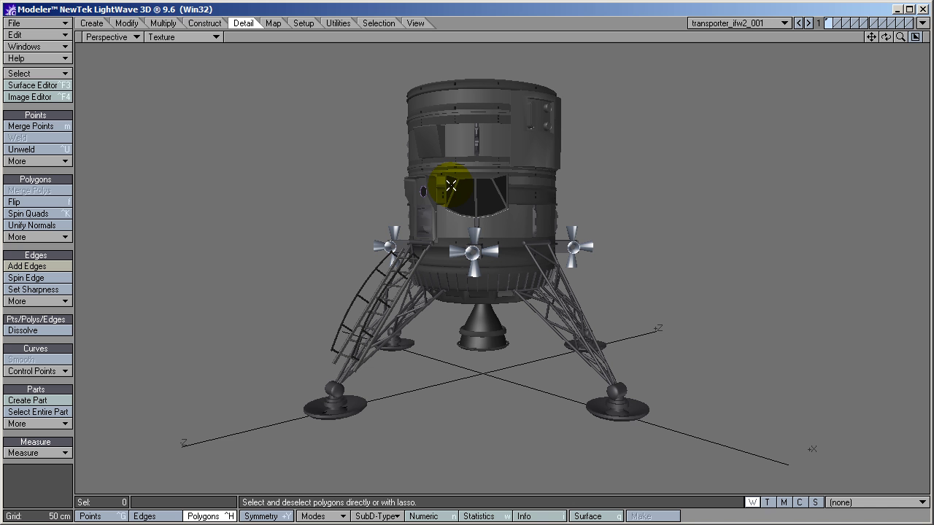
- Switch to the lift_sept16th_001 object and zoom and shift the view to frame the whole lift
left_click(722, 24)
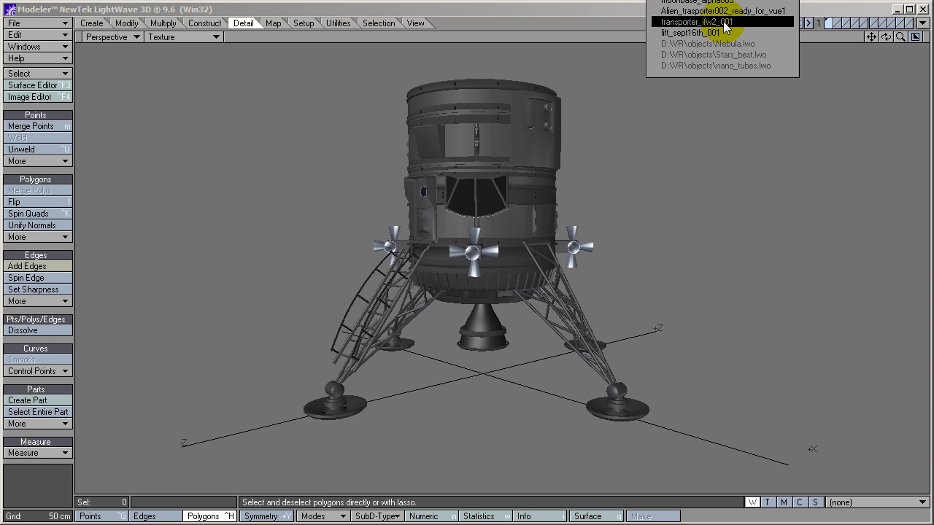
left_click(702, 33)
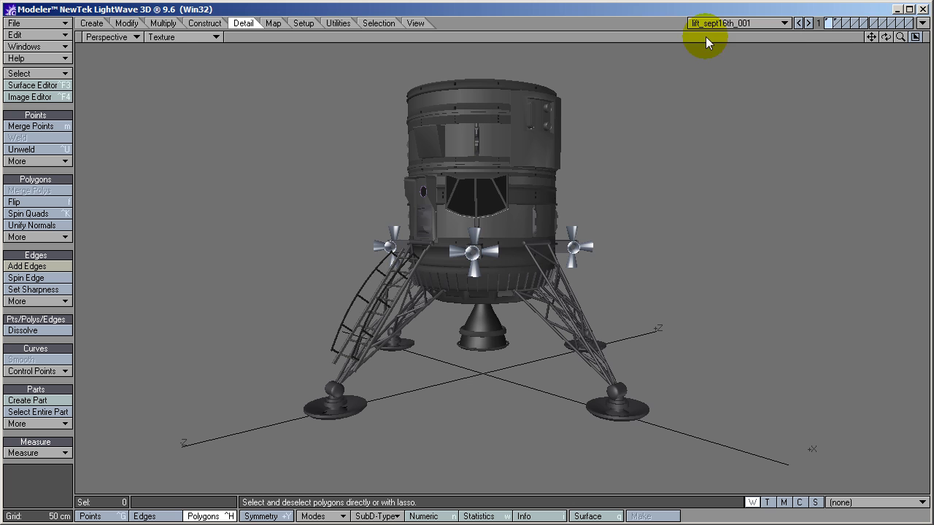
left_click_drag(871, 37, 229, 76)
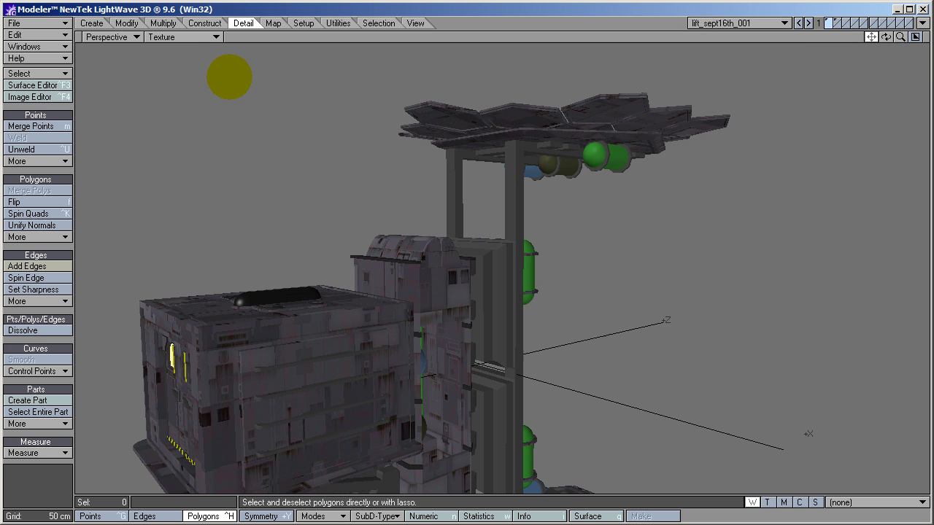
left_click_drag(900, 36, 229, 77)
left_click_drag(889, 37, 229, 75)
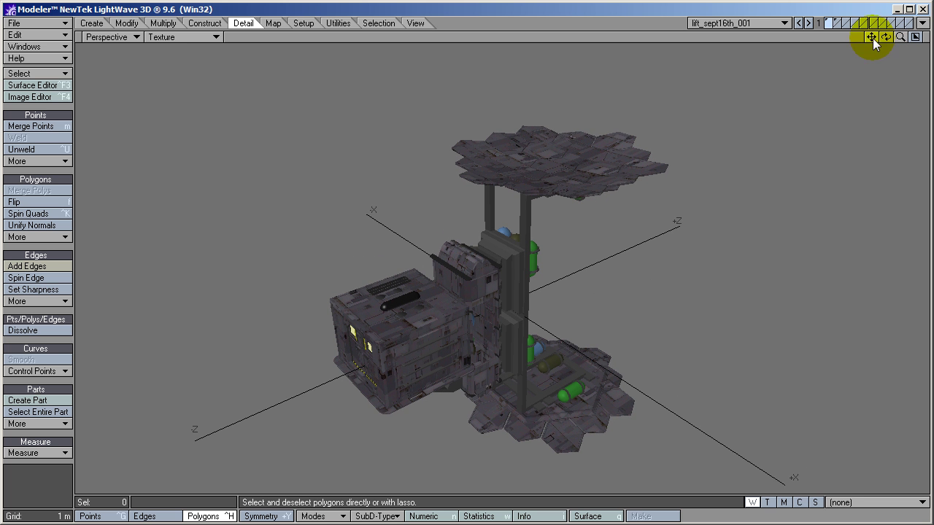
left_click_drag(872, 38, 229, 77)
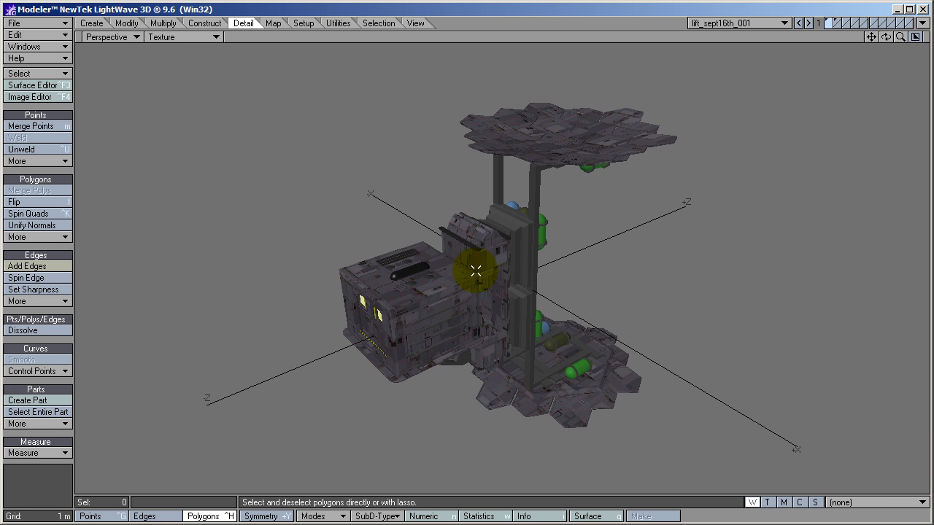
- Orbit to a side-on view of the lift, zoom in, and open the shading-mode list
left_click_drag(890, 34, 227, 78)
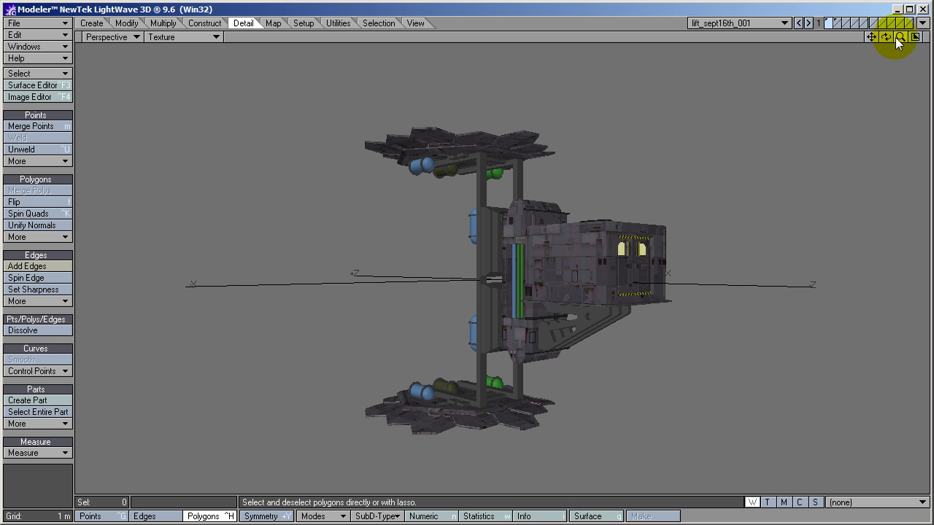
left_click_drag(898, 37, 229, 76)
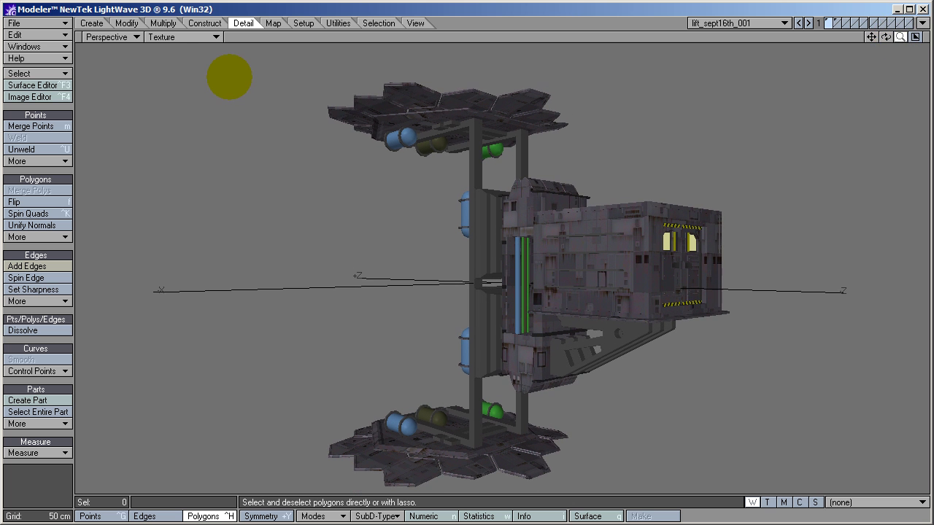
left_click(167, 37)
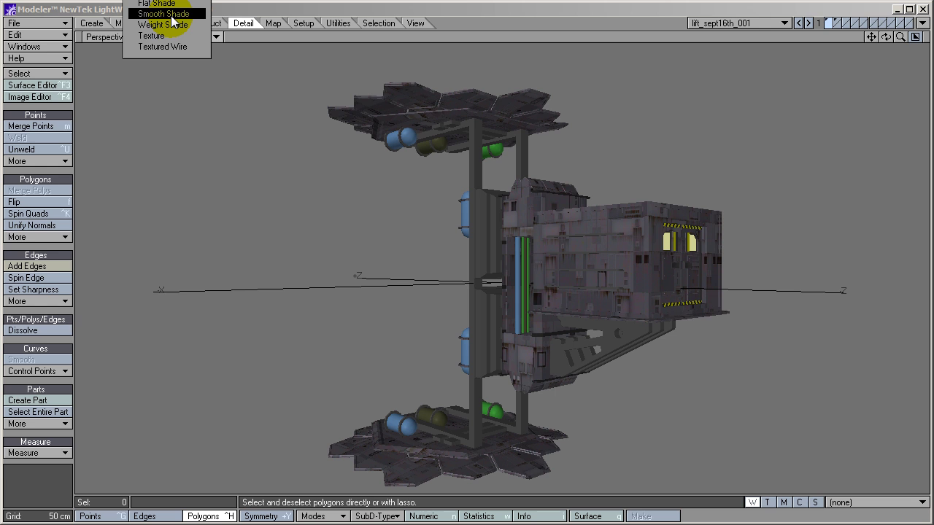
- View the lift in Smooth Shade, then Wireframe Shade, orbiting it at each stage
left_click(172, 16)
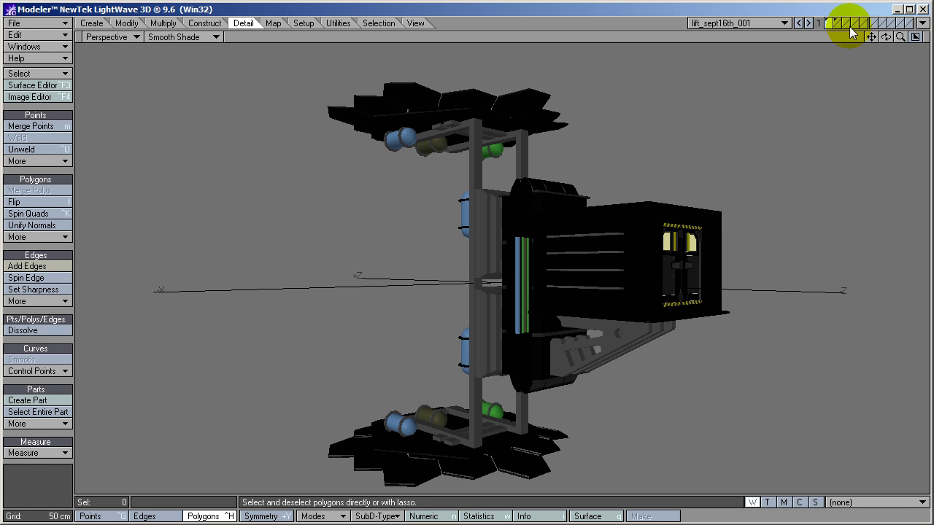
left_click_drag(885, 38, 229, 77)
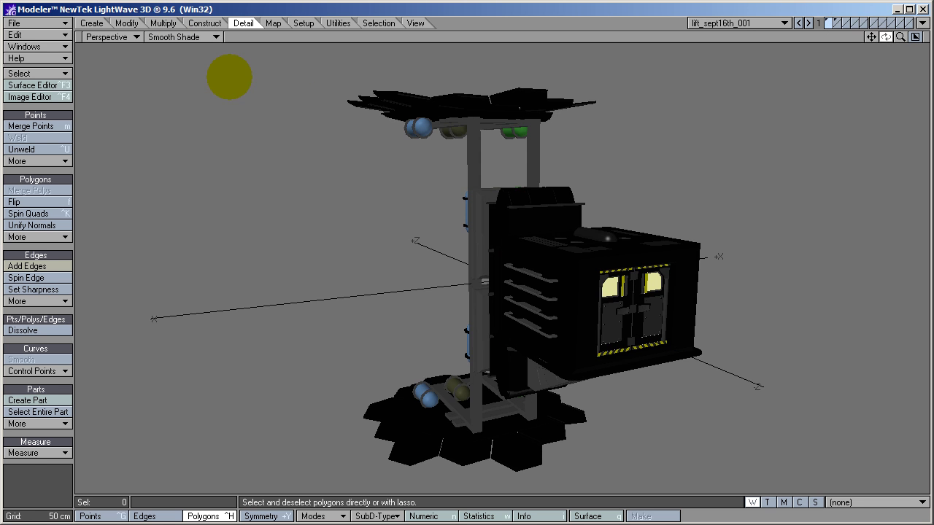
left_click(168, 37)
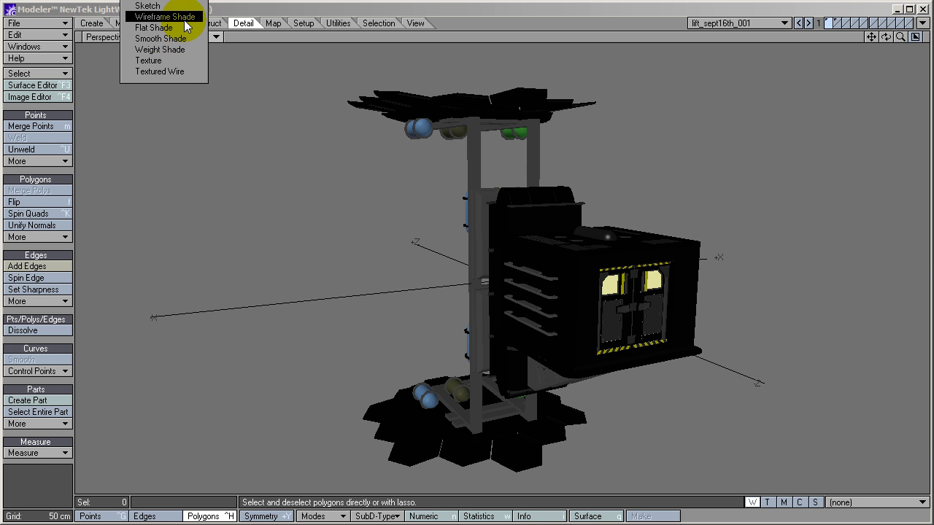
left_click(185, 19)
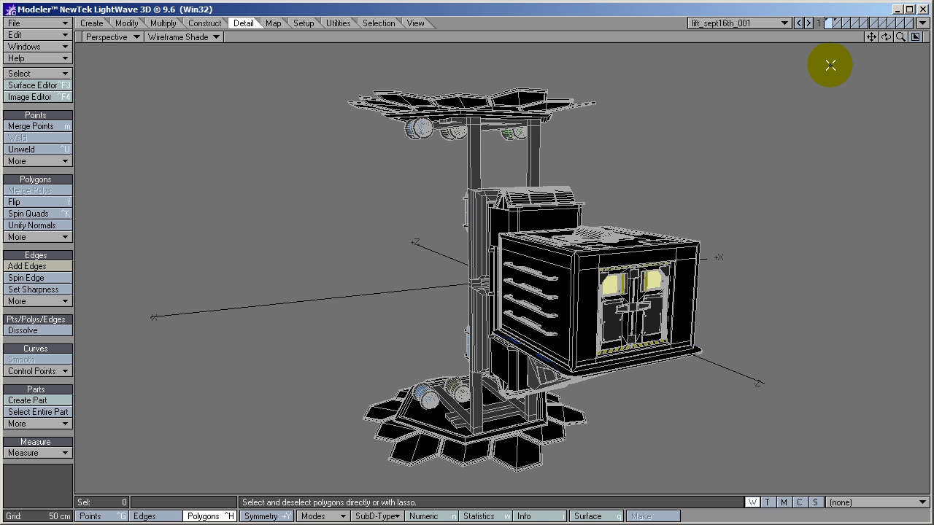
left_click_drag(885, 40, 277, 448)
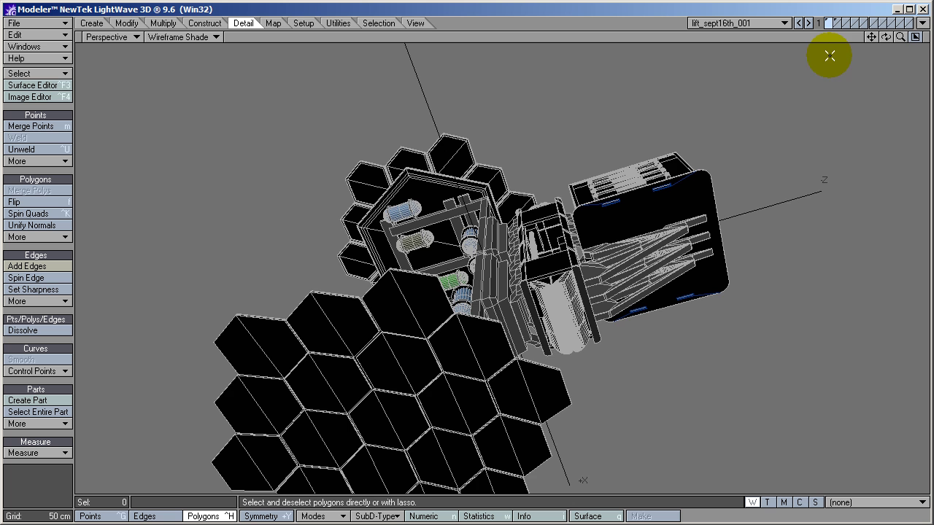
left_click_drag(885, 37, 229, 78)
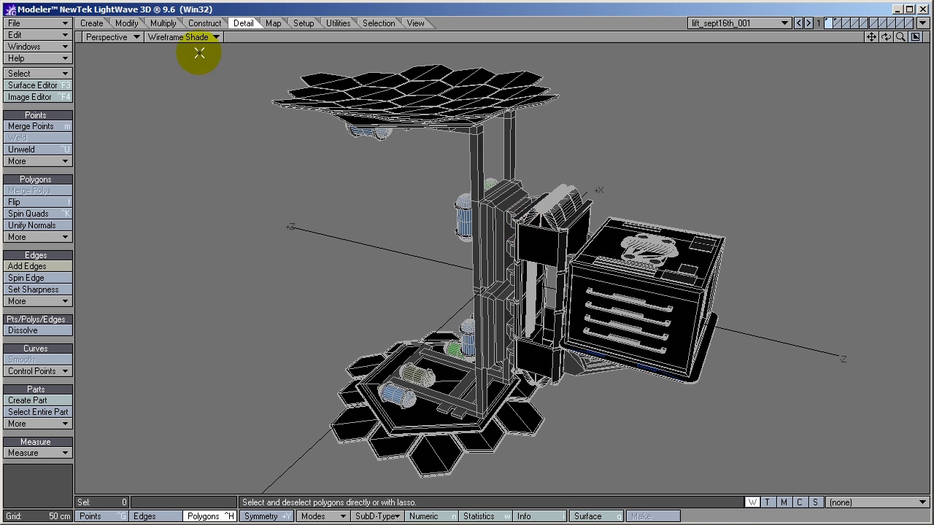
- Return the lift to Texture shading and orbit to face its front
left_click(170, 37)
left_click(194, 84)
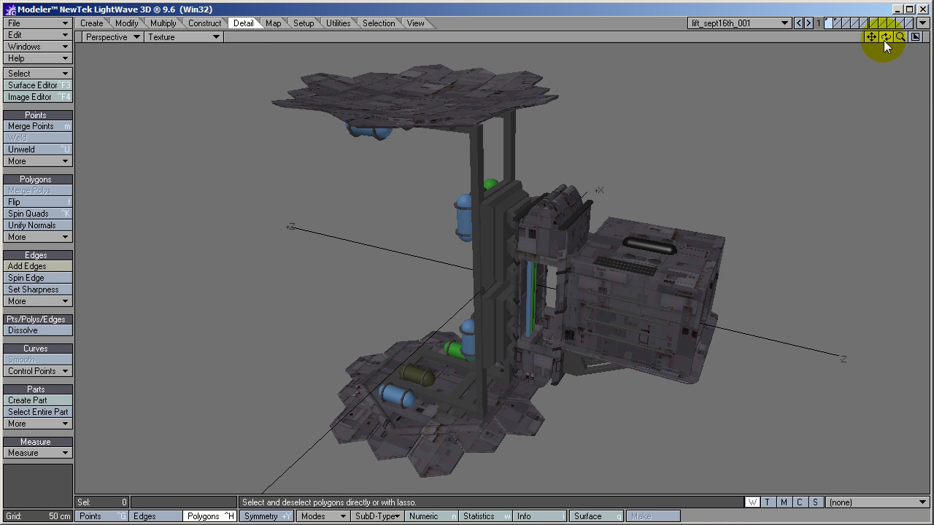
left_click_drag(885, 37, 229, 77)
- Switch to moonbase_alpha003 and zoom out until all four rocky domes are visible
left_click(751, 25)
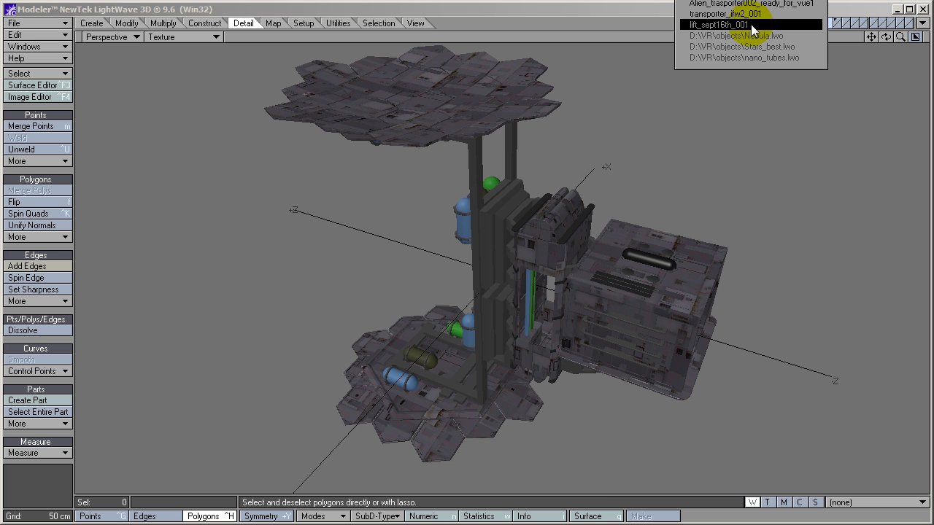
left_click(771, 12)
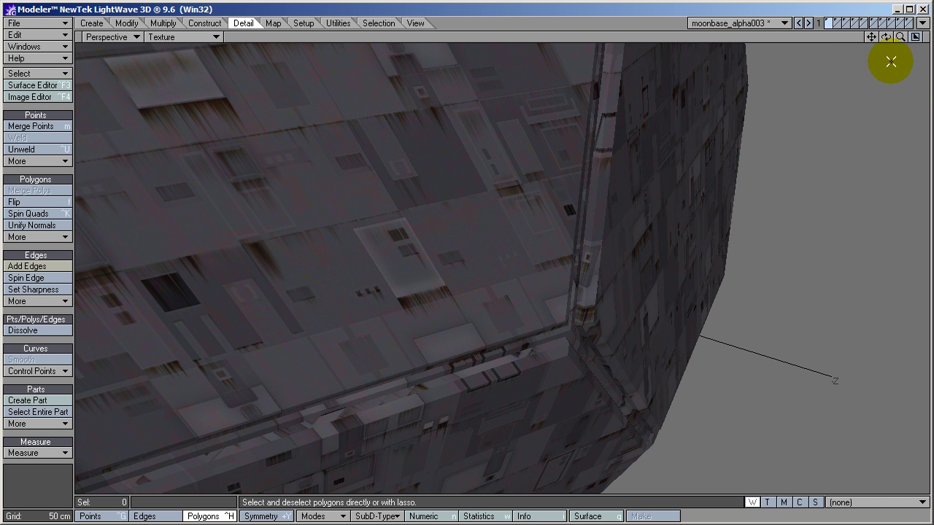
left_click_drag(899, 37, 229, 77)
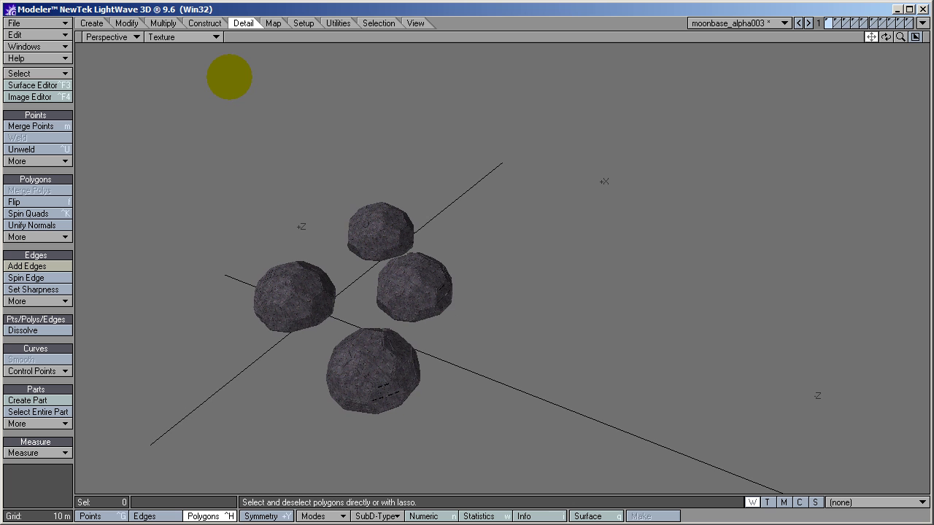
left_click(183, 38)
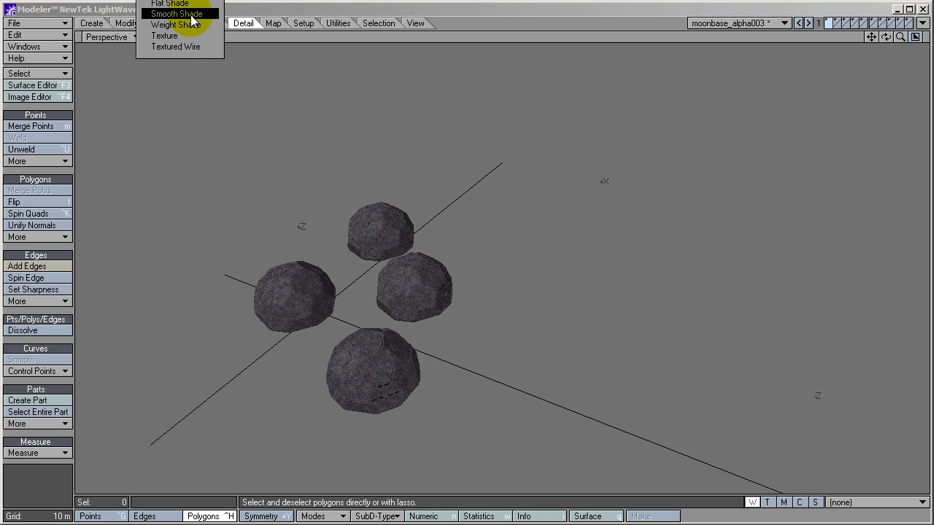
- Smooth-shade the domes, show the runway, panel, tank, ground and tower layers, and make layer 2 active
left_click(192, 16)
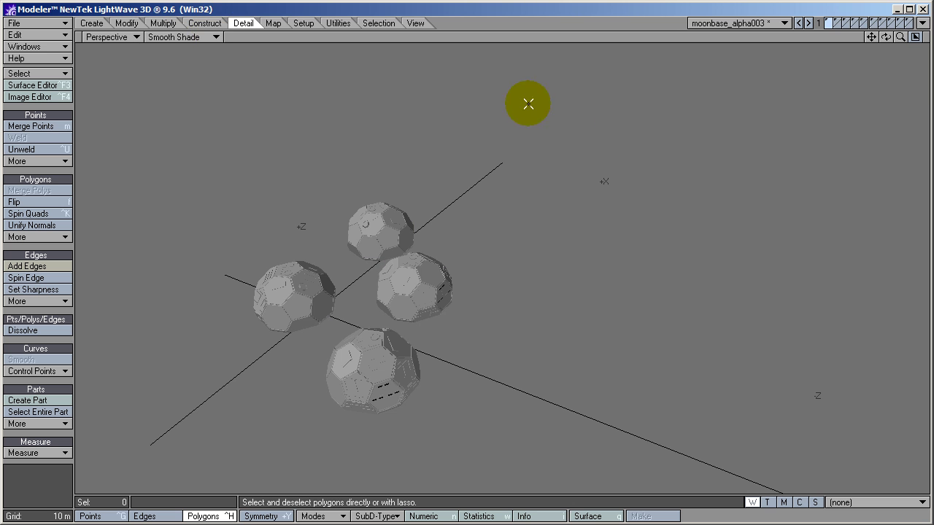
left_click(839, 21, "shift")
left_click(845, 23, "shift")
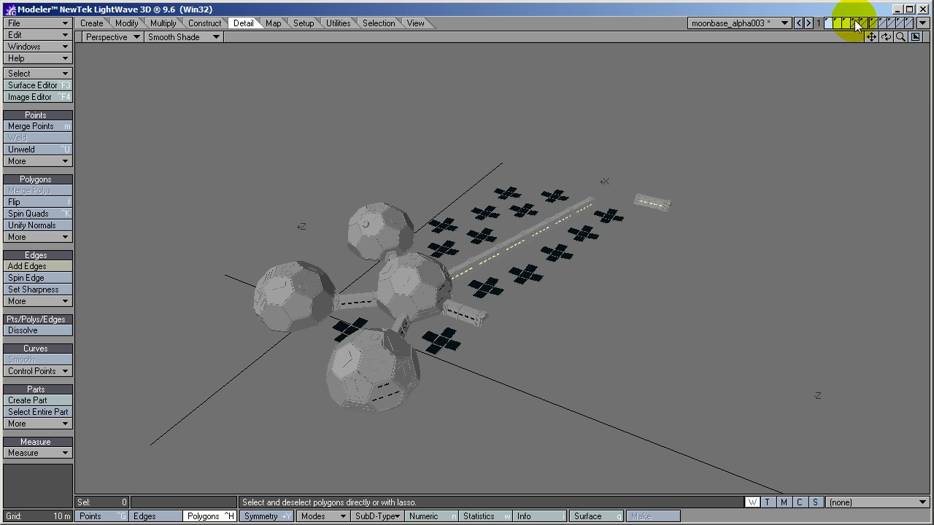
left_click(868, 23, "shift")
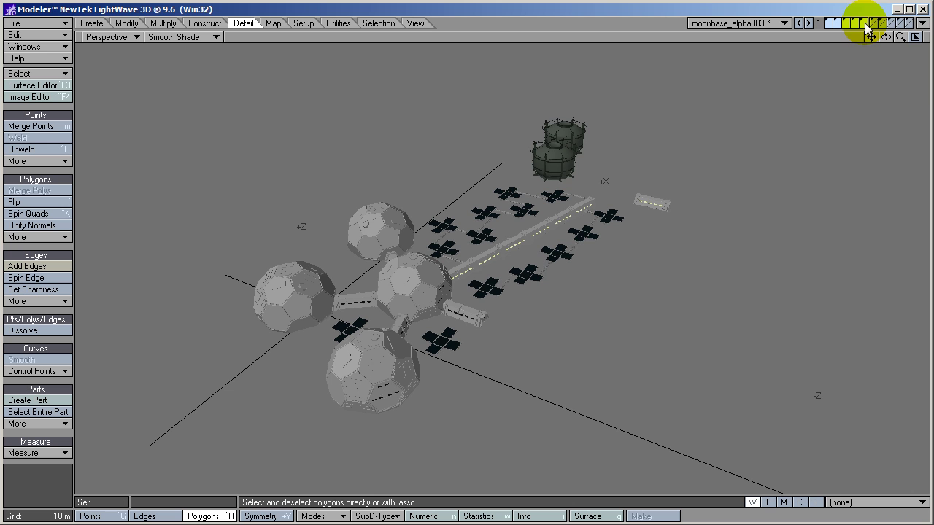
left_click(874, 24, "shift")
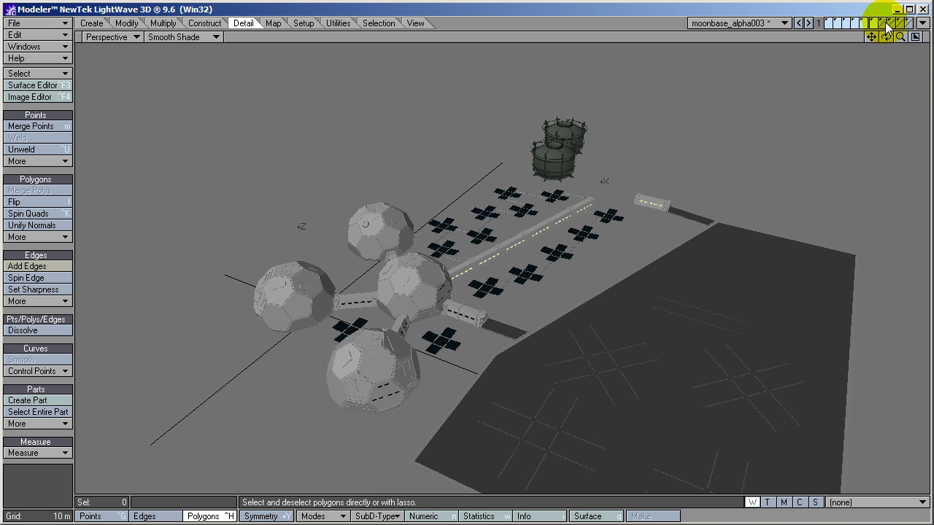
left_click(885, 24, "shift")
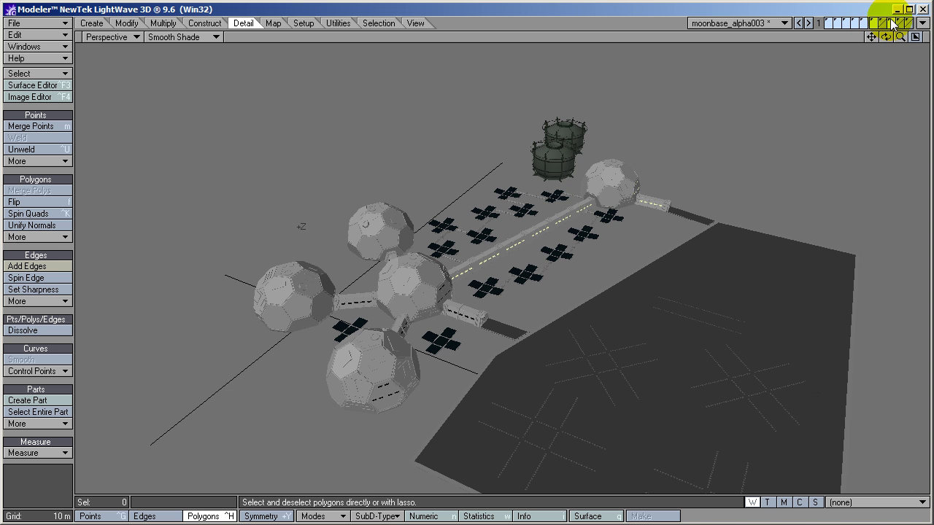
left_click(809, 24)
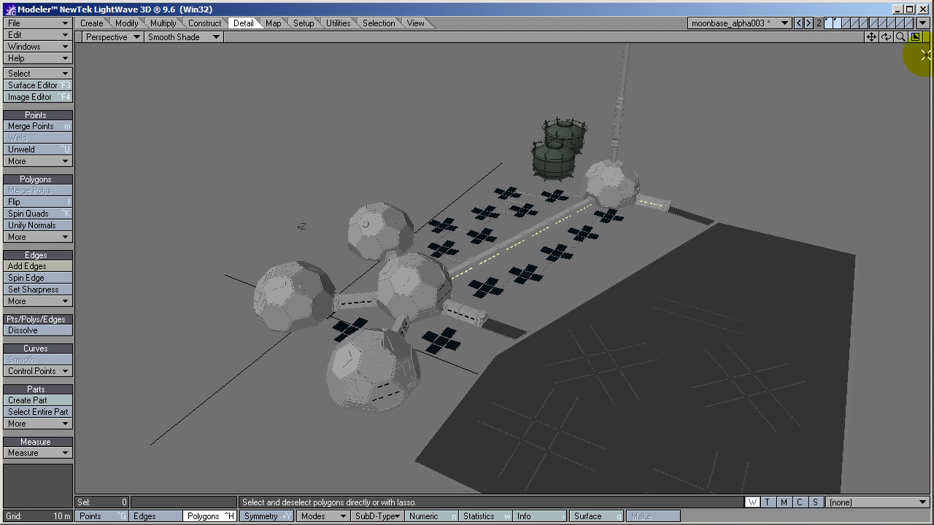
- Orbit, pan and zoom to look down on the dome cluster and tower from above
mouse_move(893, 38)
left_mouse_down()
mouse_move(236, 67)
mouse_move(236, 79)
mouse_move(888, 44)
mouse_move(223, 79)
mouse_move(896, 41)
mouse_move(229, 77)
mouse_move(885, 44)
left_mouse_up()
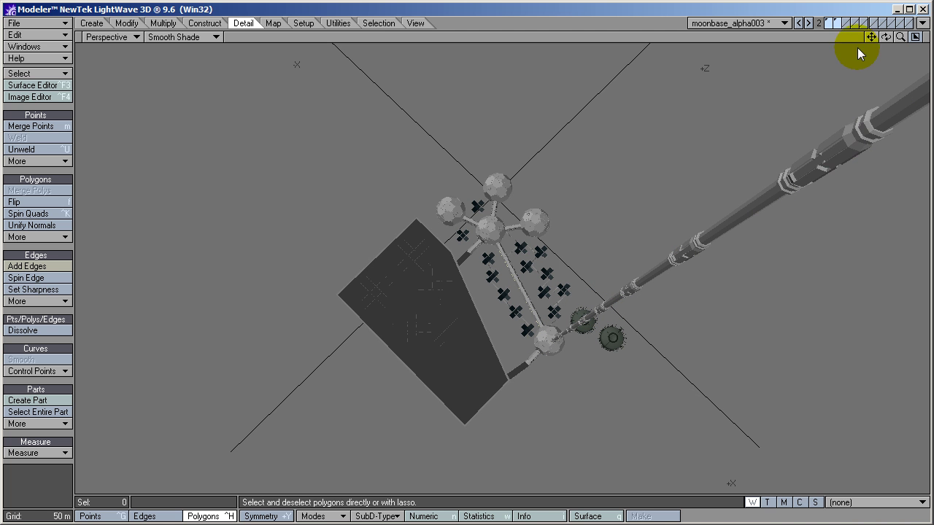
left_click_drag(871, 37, 744, 284)
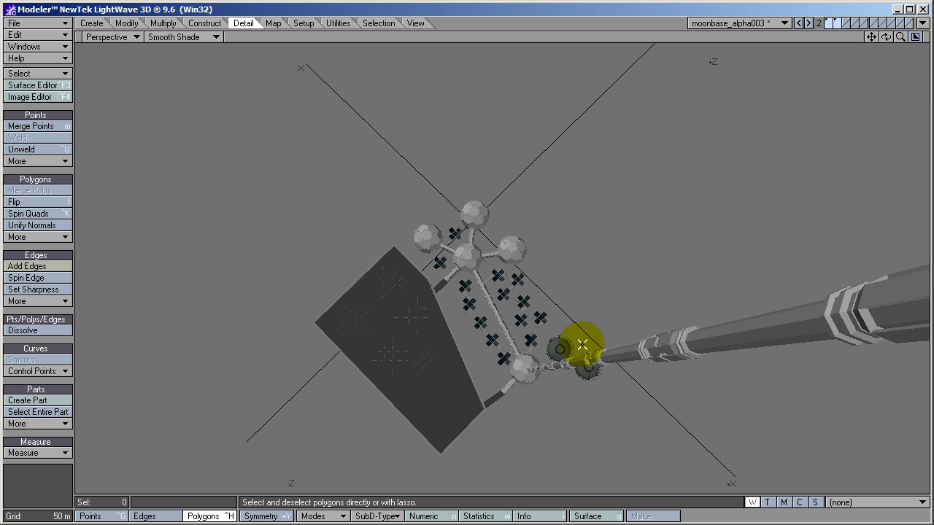
left_click_drag(900, 36, 229, 76)
left_click_drag(882, 37, 229, 77)
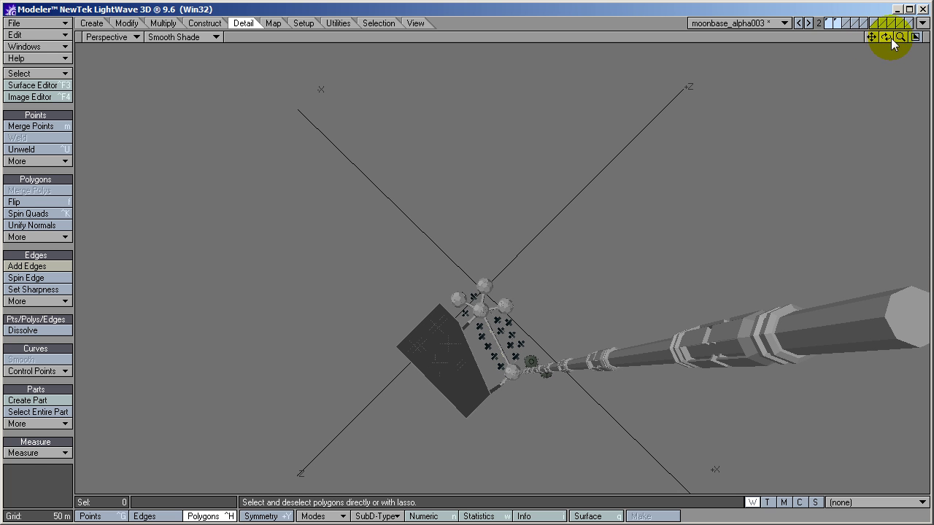
left_click_drag(885, 37, 229, 78)
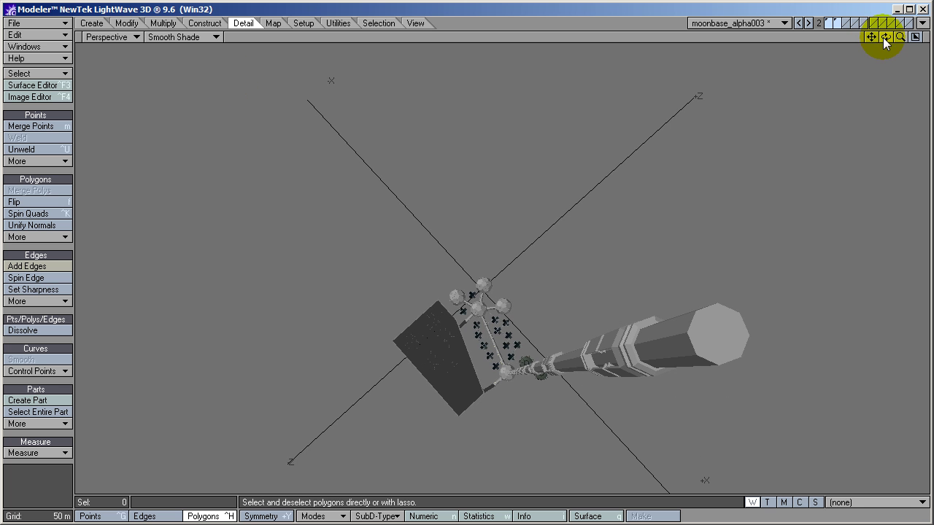
left_click_drag(884, 38, 229, 77)
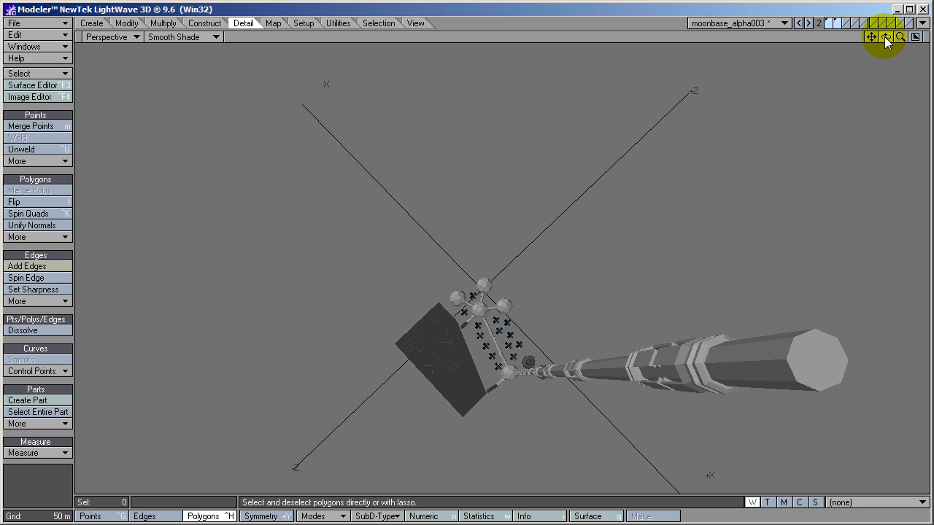
left_click_drag(900, 38, 229, 77)
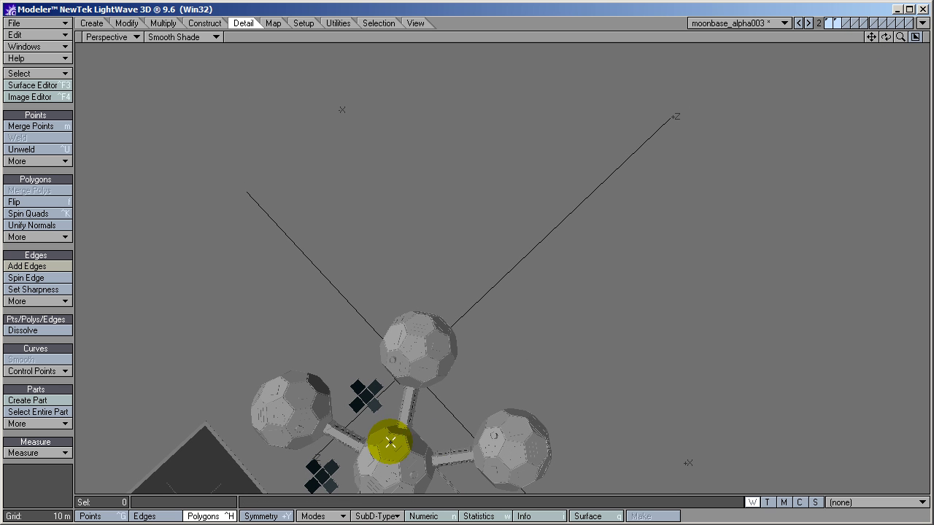
- Lasso the lower sphere and its connectors, frame it, then clear the selection
mouse_move(371, 445)
right_mouse_down()
mouse_move(374, 471)
mouse_move(401, 430)
right_mouse_up()
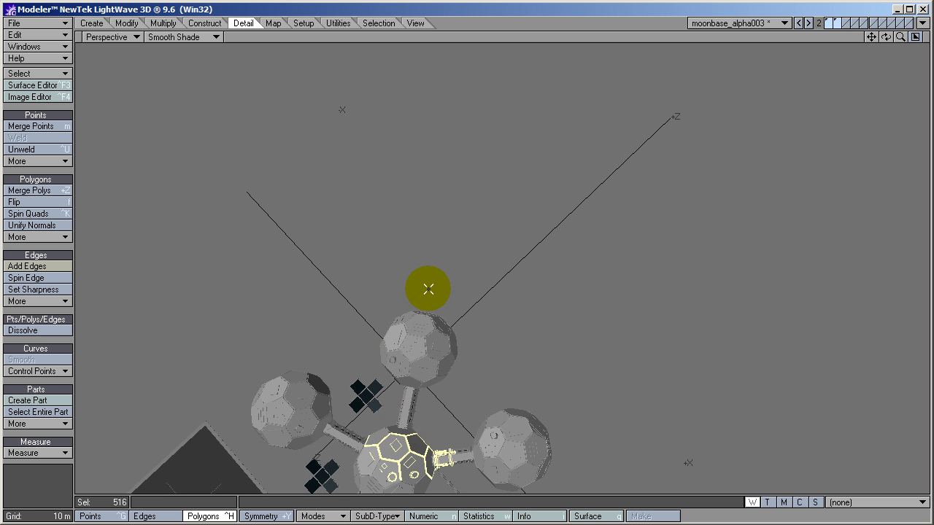
key("shift+a")
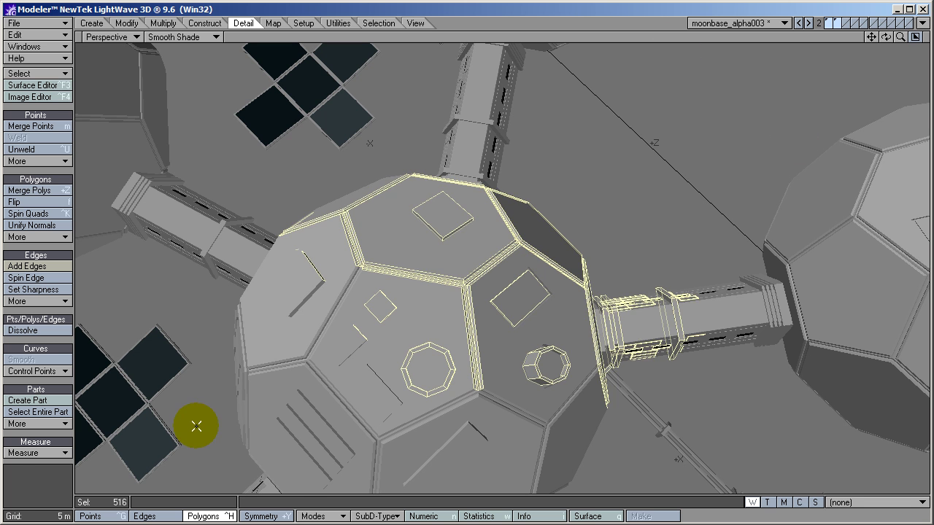
left_click(54, 487)
- Orbit and pan over the domes and solar panel field, then switch to Layout with F12
left_click_drag(885, 36, 229, 77)
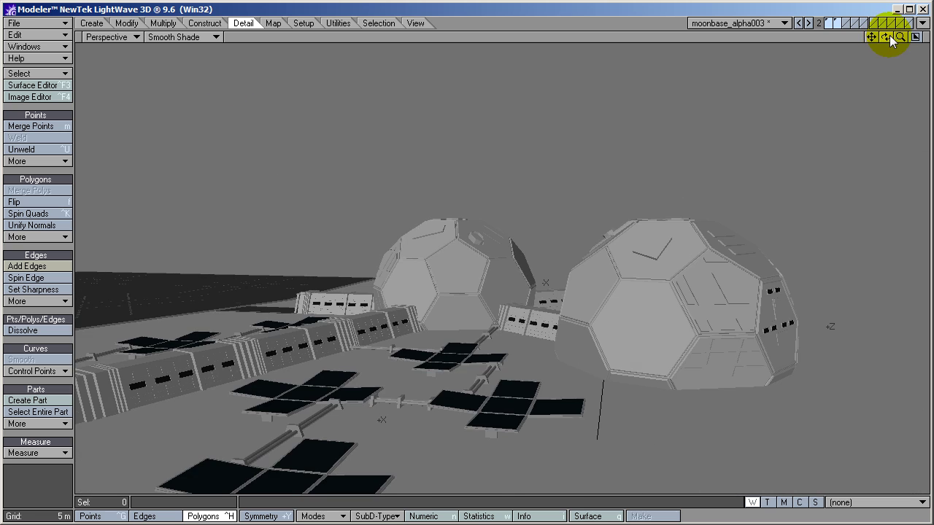
left_click_drag(889, 37, 795, 73)
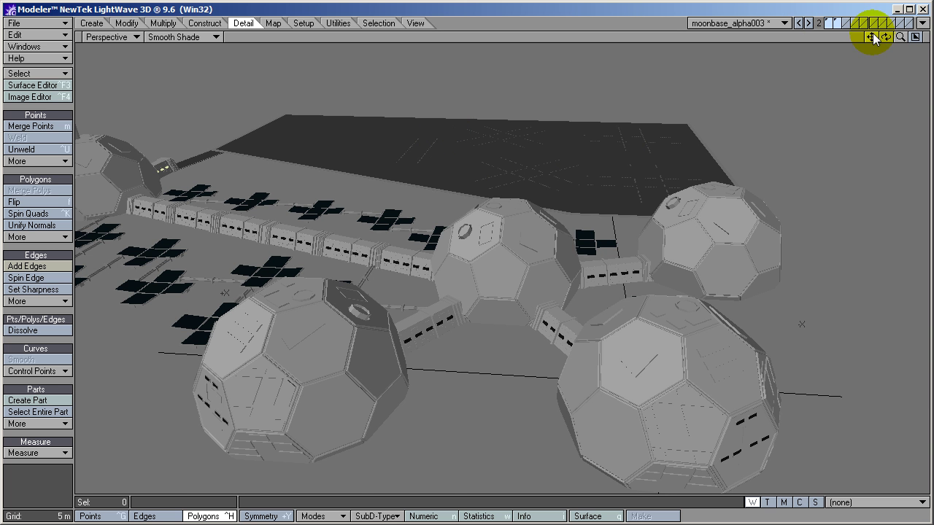
left_click_drag(884, 38, 229, 79)
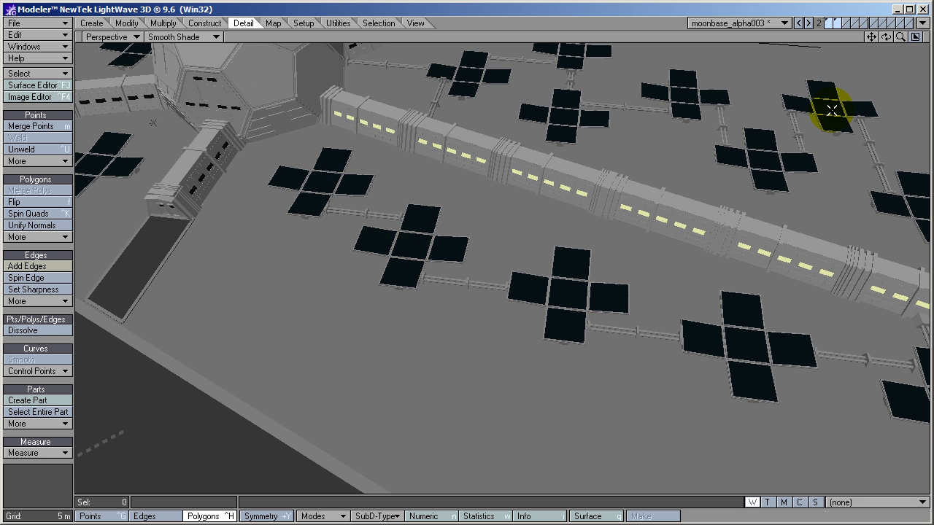
mouse_move(871, 37)
left_mouse_down()
mouse_move(225, 80)
mouse_move(879, 44)
left_mouse_up()
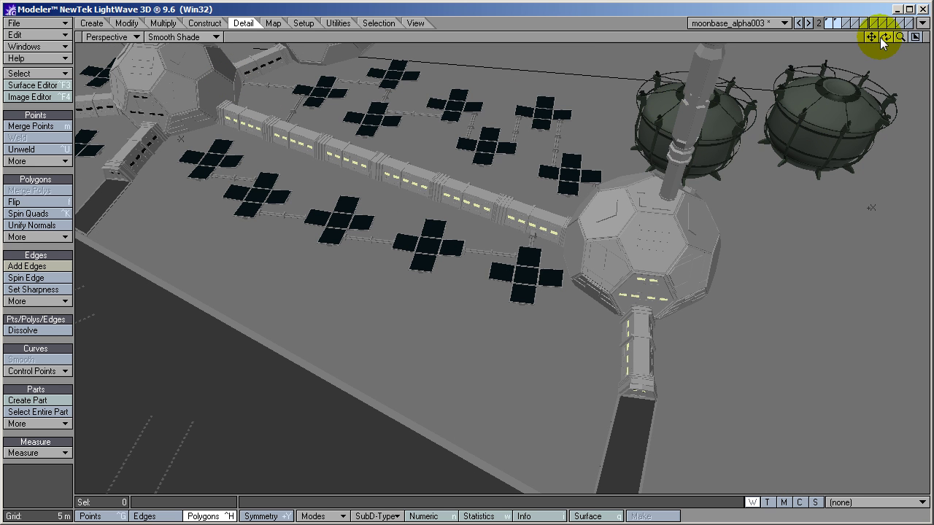
mouse_move(883, 38)
left_mouse_down()
mouse_move(226, 75)
mouse_move(885, 40)
left_mouse_up()
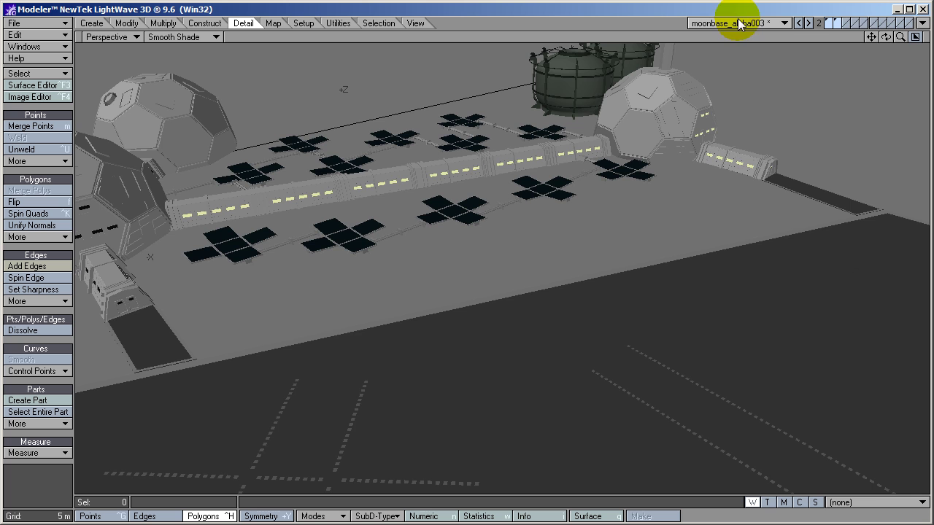
left_click_drag(885, 37, 229, 78)
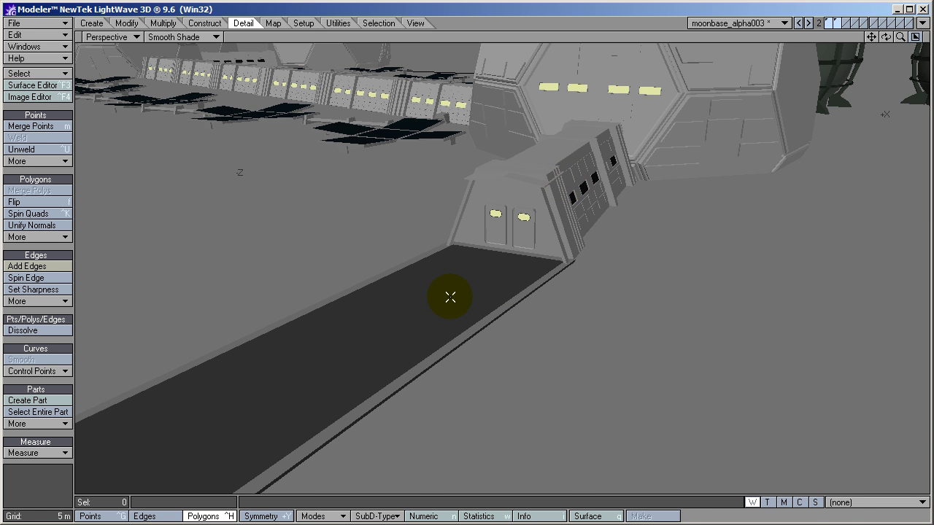
key("F12")
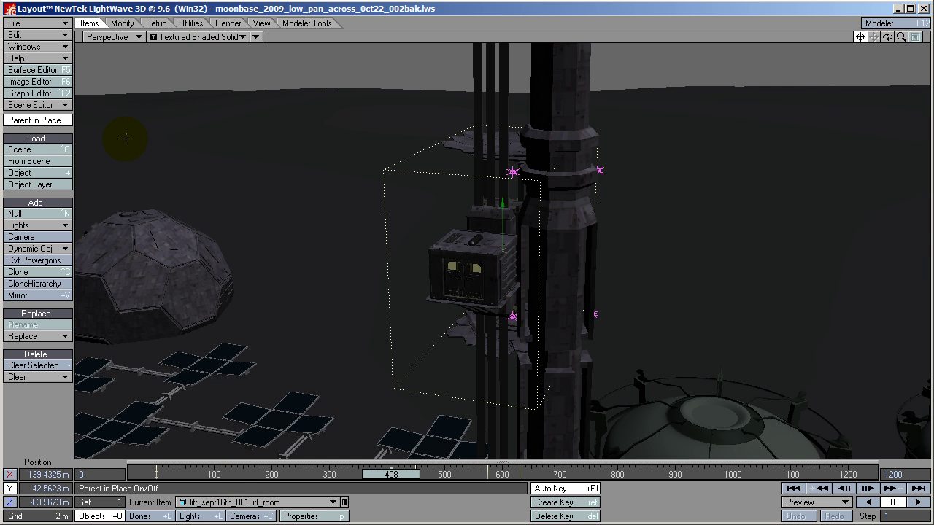
- Open the Perspective view-type list at the top of the Layout viewport
left_click(123, 40)
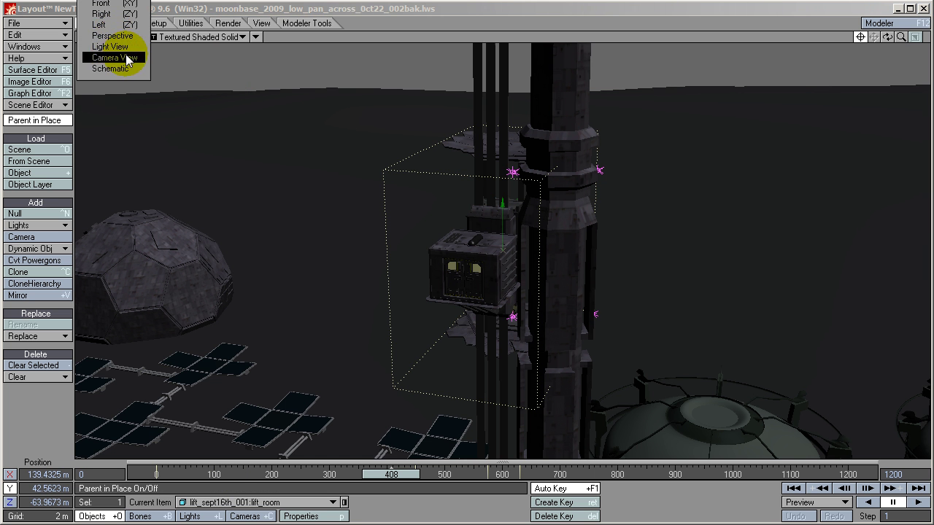
- Switch the viewport to Camera View and scrub the timeline back to frame 196
left_click(129, 58)
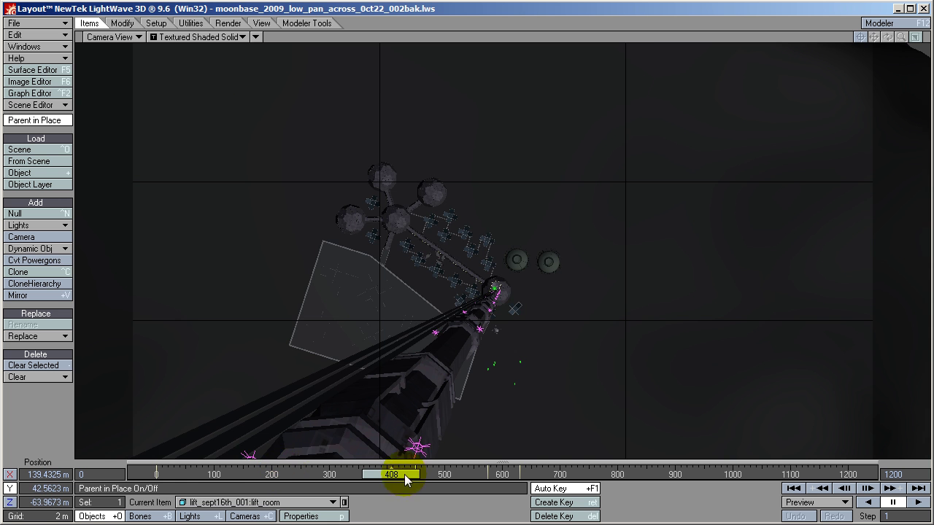
mouse_move(404, 474)
left_mouse_down()
mouse_move(156, 474)
mouse_move(402, 472)
left_mouse_up()
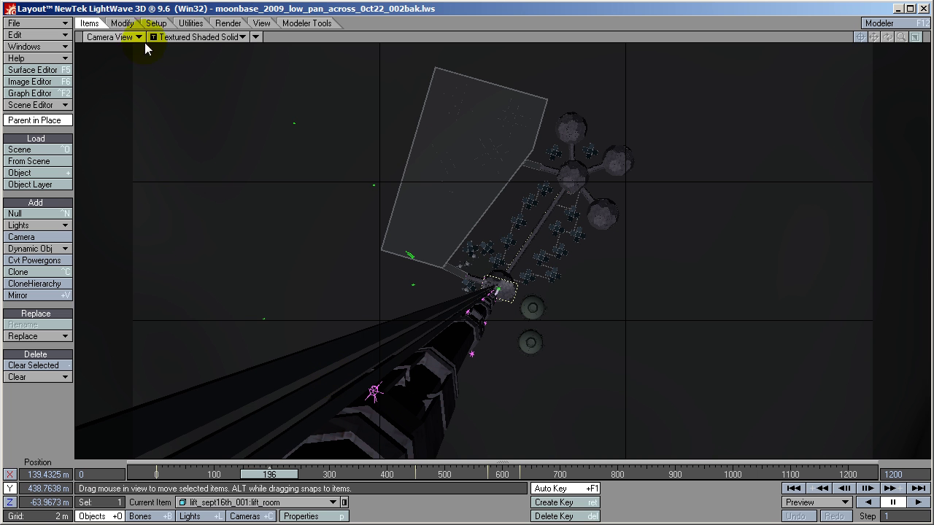
- Switch the item list to cameras and view through Camera hd base (1), then Camera hd base (2)
left_click(344, 503)
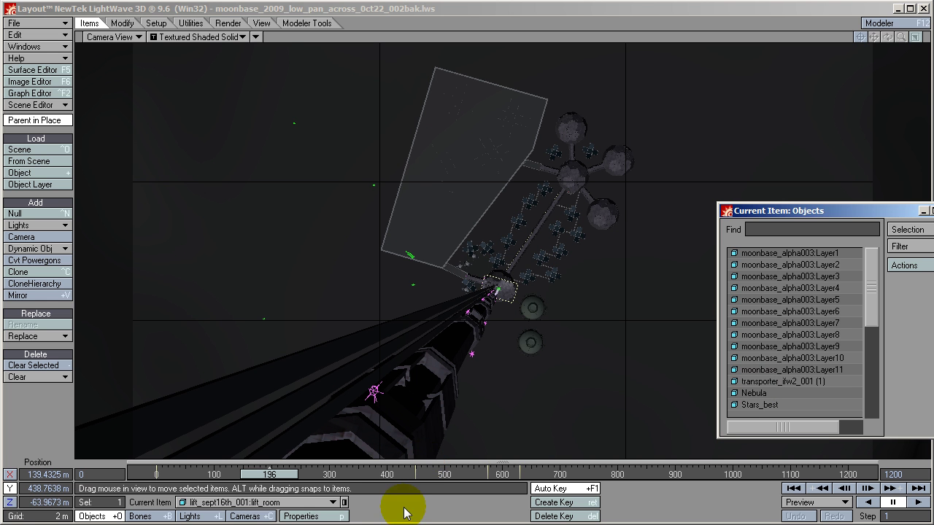
left_click(255, 516)
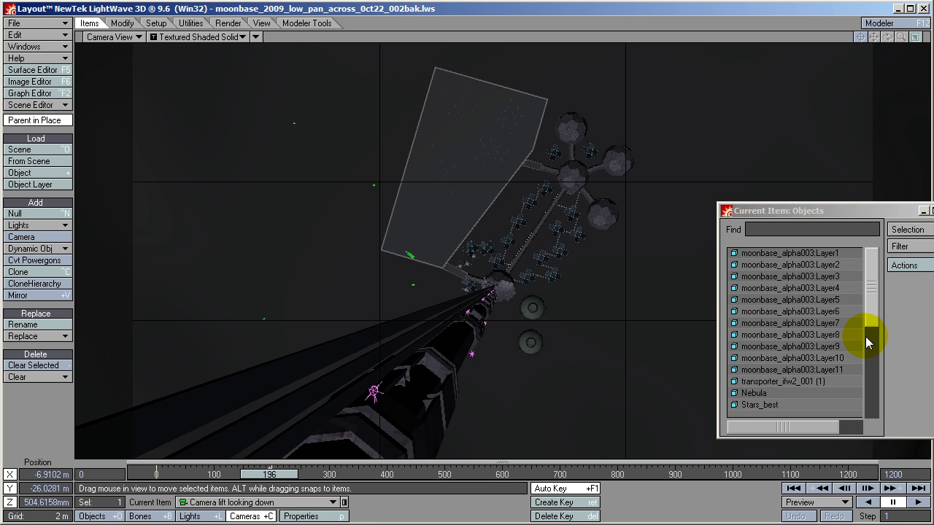
left_click(252, 517)
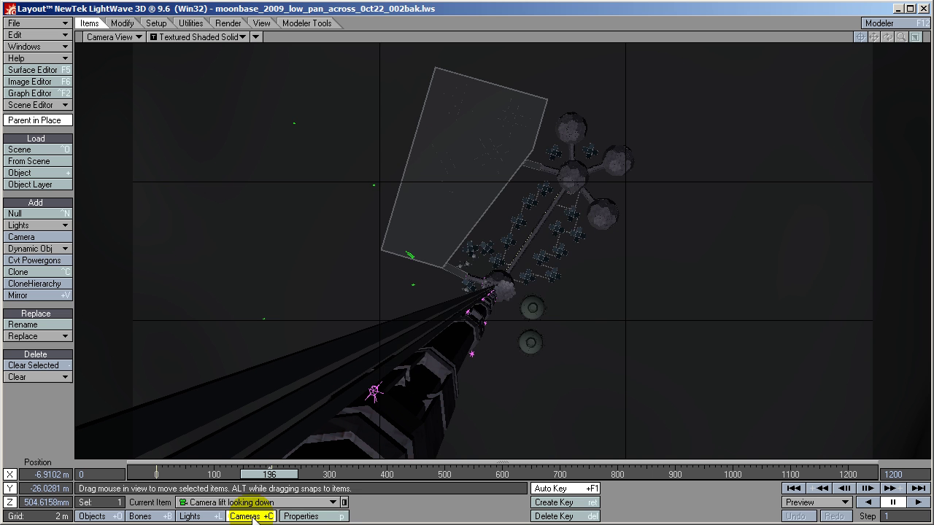
left_click(344, 502)
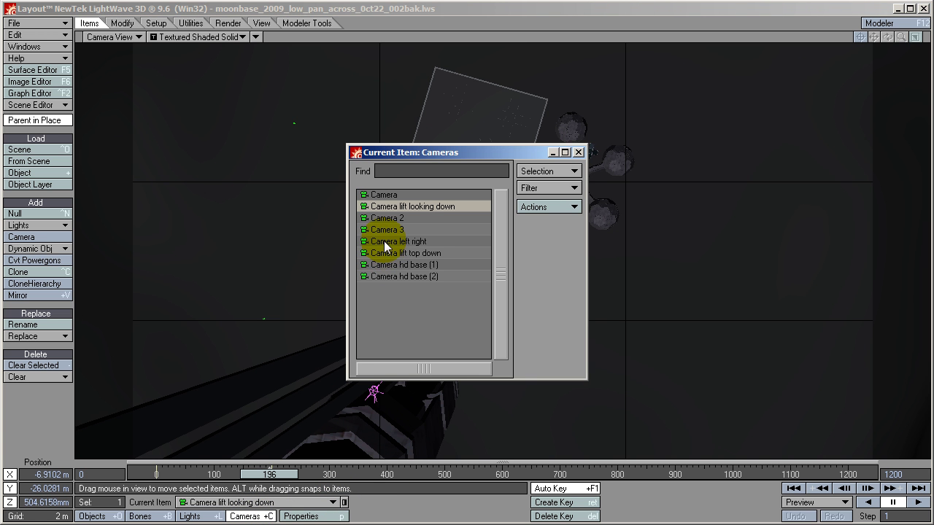
left_click(385, 264)
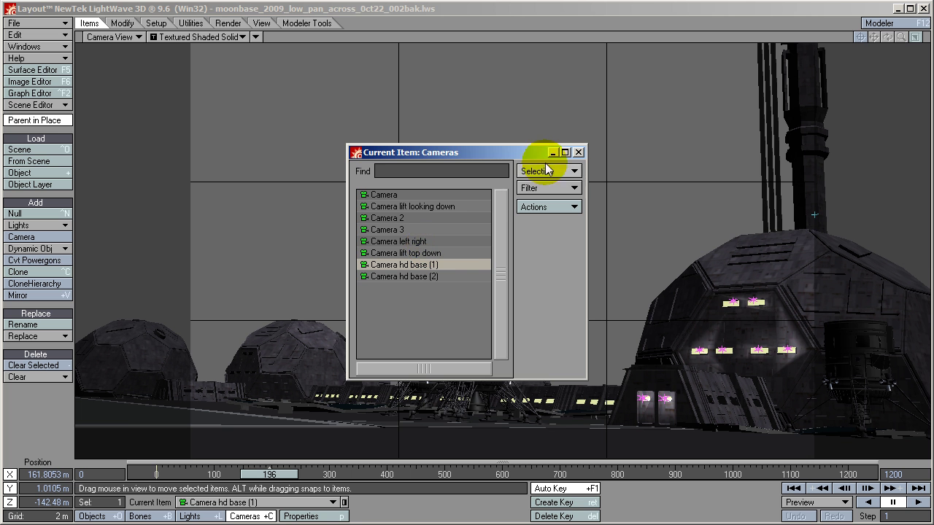
left_click(578, 152)
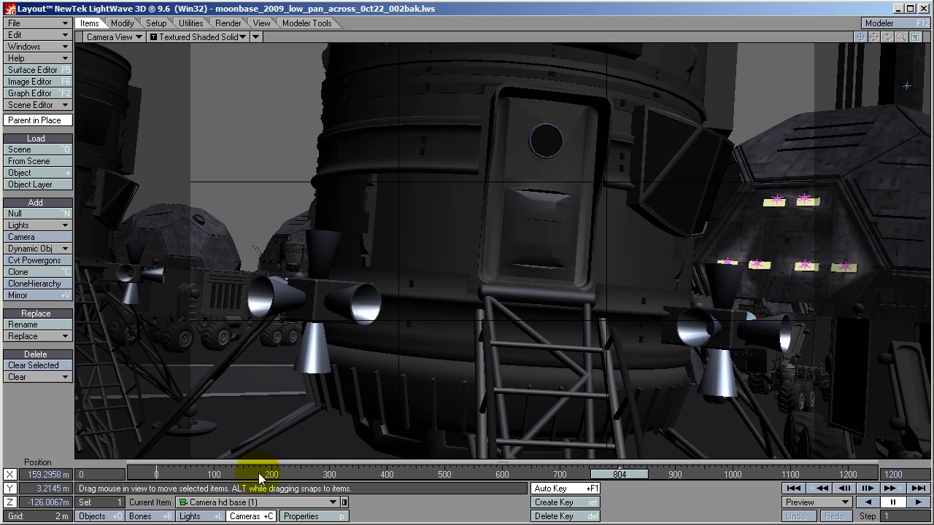
left_click(344, 502)
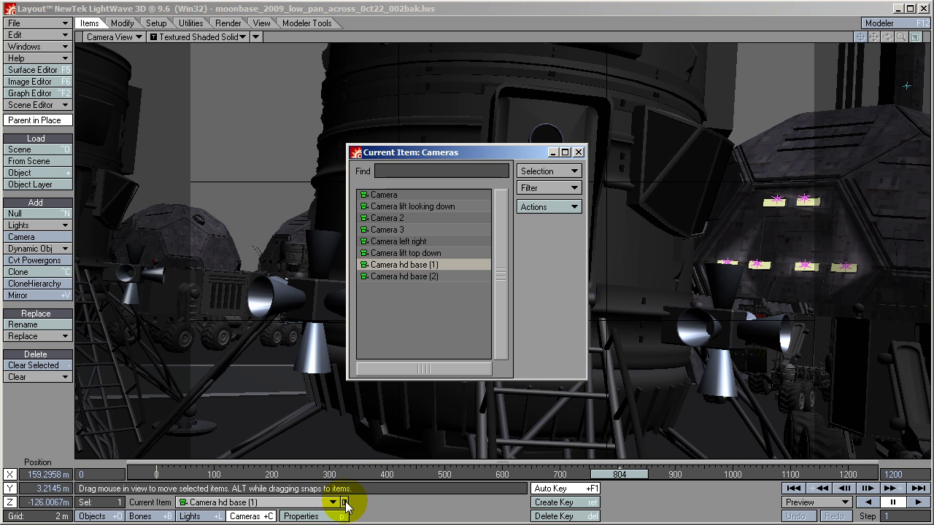
left_click(407, 279)
- Scrub forward from frame 804 and start the timeline range at frame 820
left_click(578, 151)
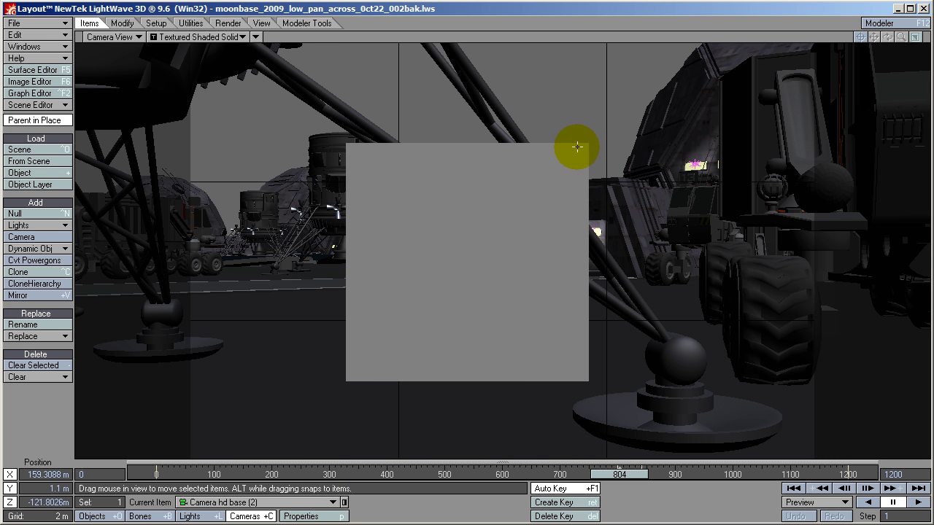
left_click_drag(631, 478, 627, 477)
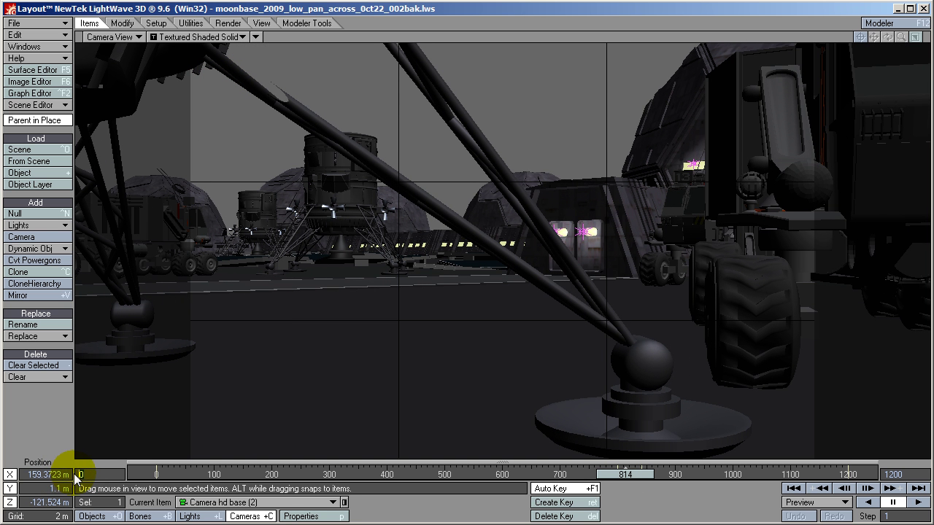
key("Tab")
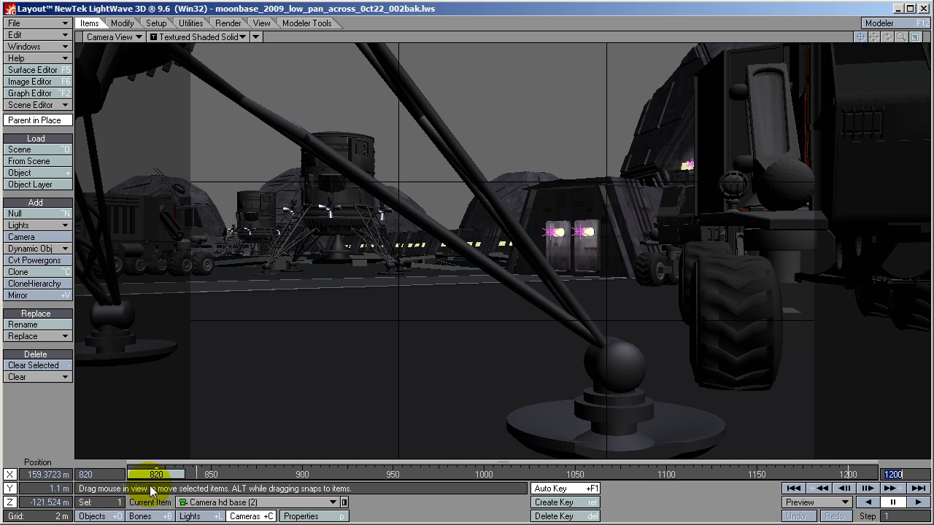